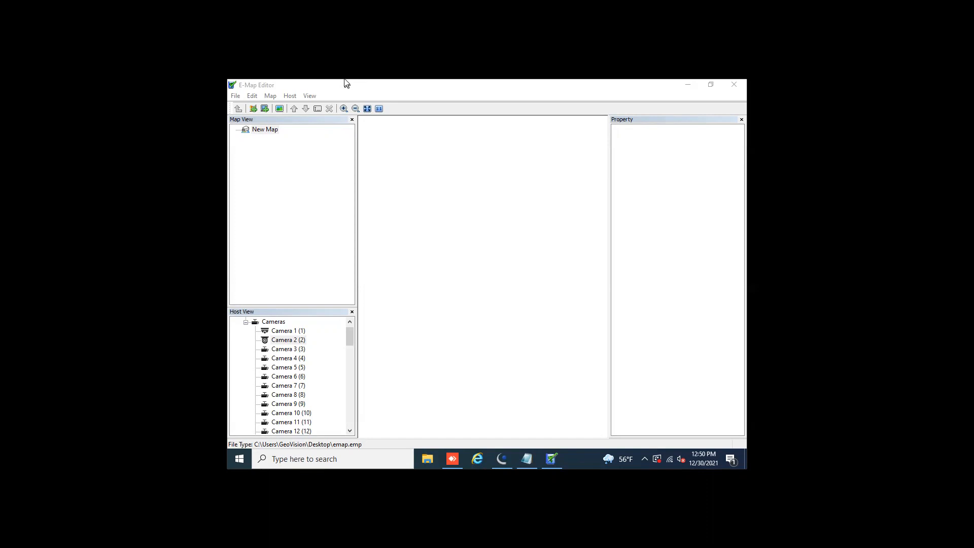
Locate the E-Map Editor in the GV-VMS folder of the installed programs, then return to the editor window.
left_click(343, 86)
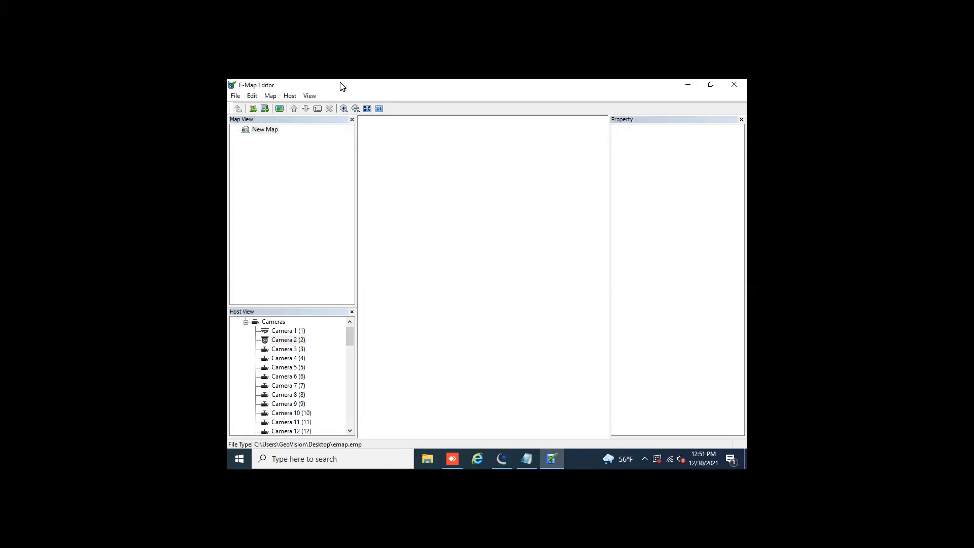
left_click(240, 460)
scroll(310, 334, "down", 4)
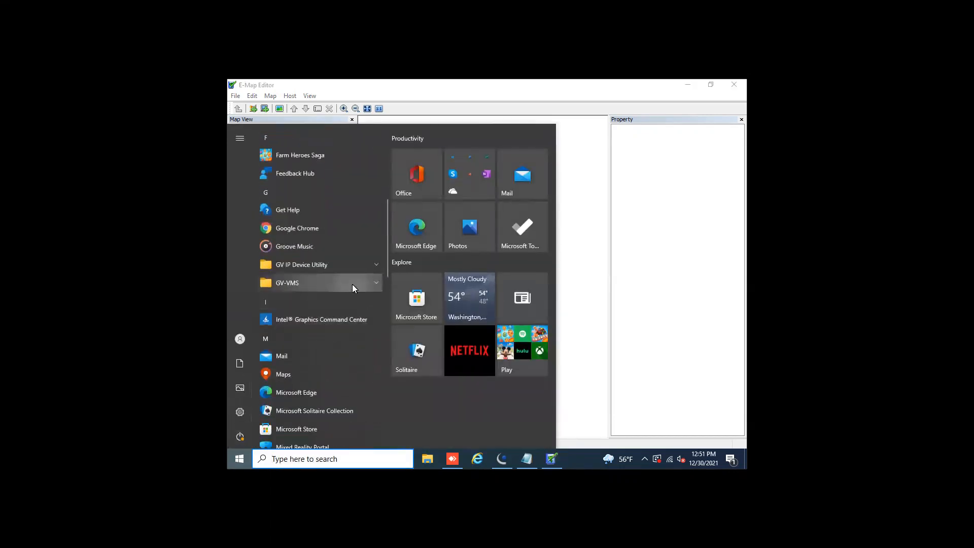
left_click(354, 288)
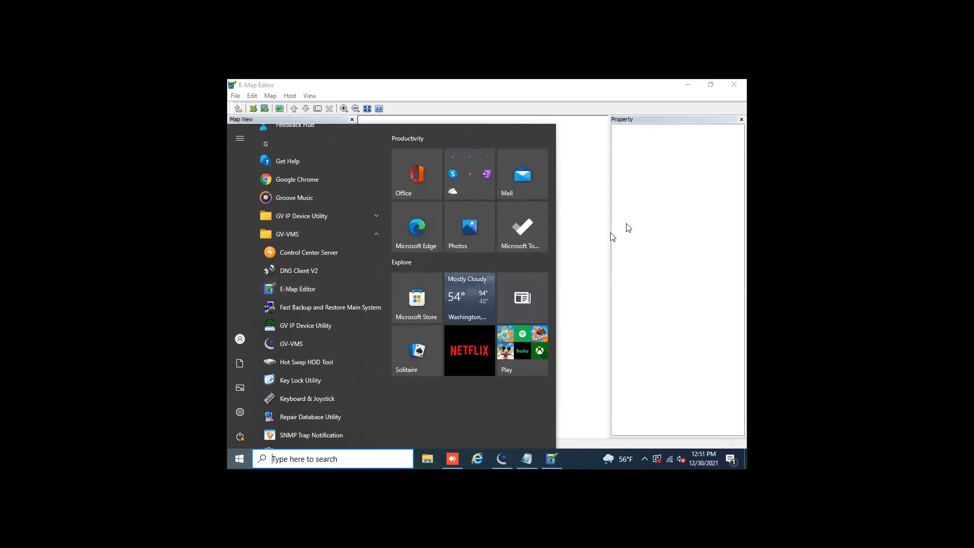
left_click(589, 233)
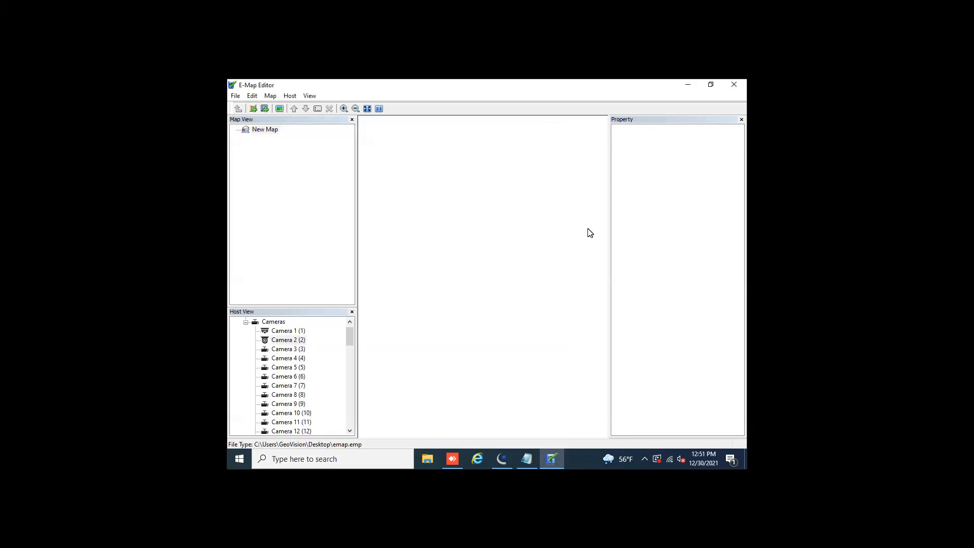
Collapse the camera list and the host computer's entry in the host tree.
scroll(311, 357, "up", 1)
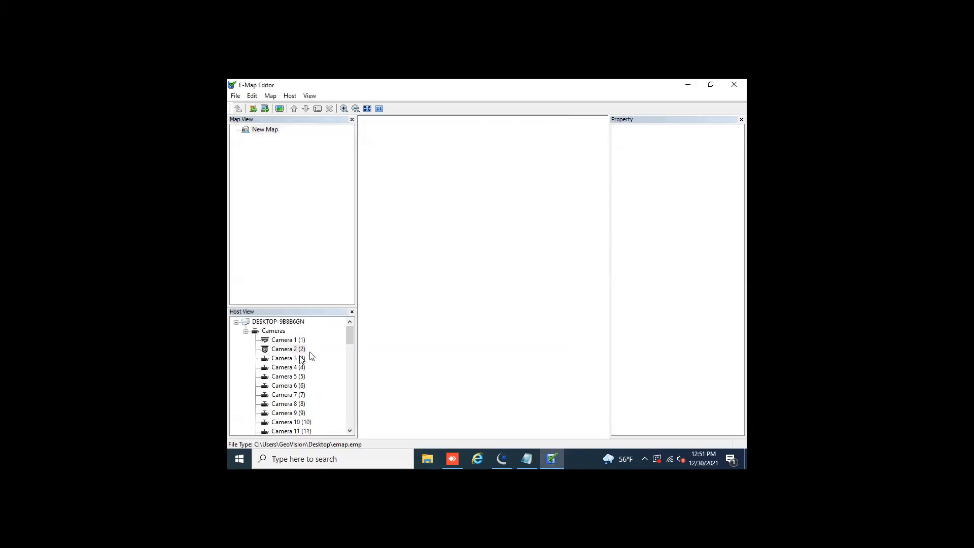
left_click(246, 331)
left_click(236, 322)
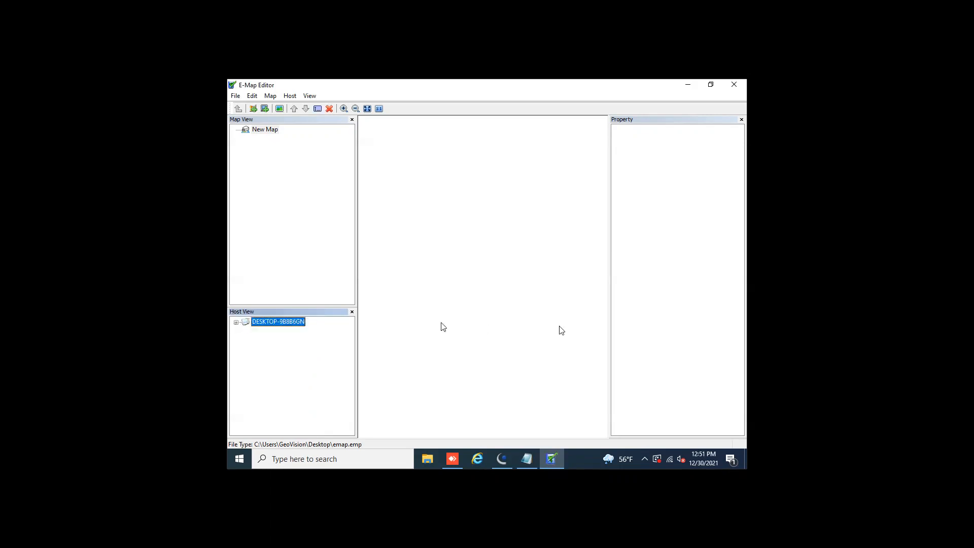
Add a map beneath the existing New Map in the map tree.
left_click(265, 130)
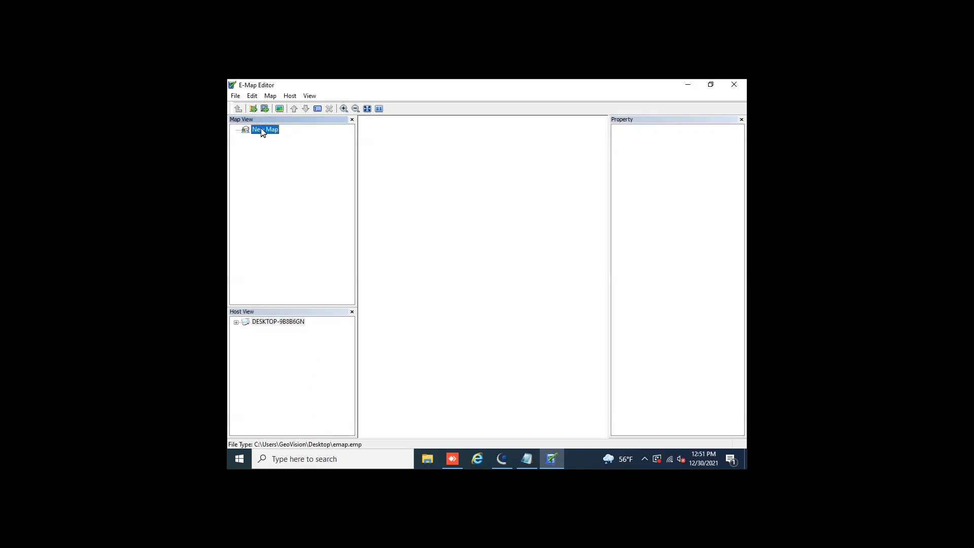
right_click(262, 130)
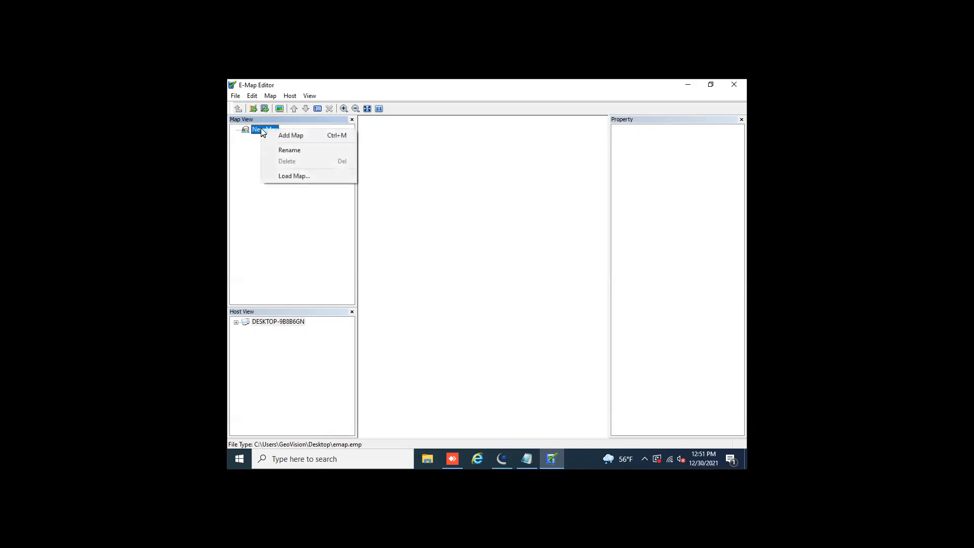
left_click(291, 137)
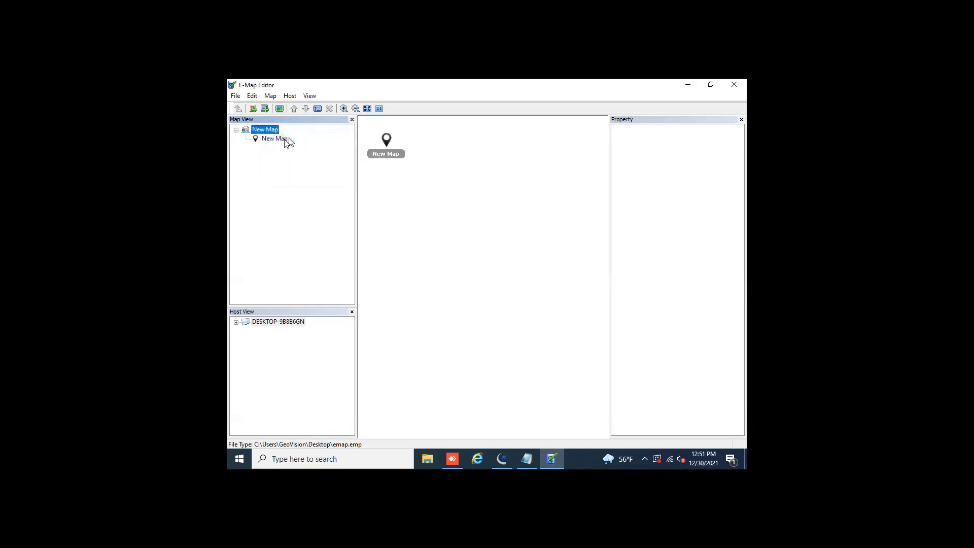
left_click(236, 131)
left_click(236, 130)
Load the Floorplan picture from the Desktop into the nested New Map.
left_click(268, 139)
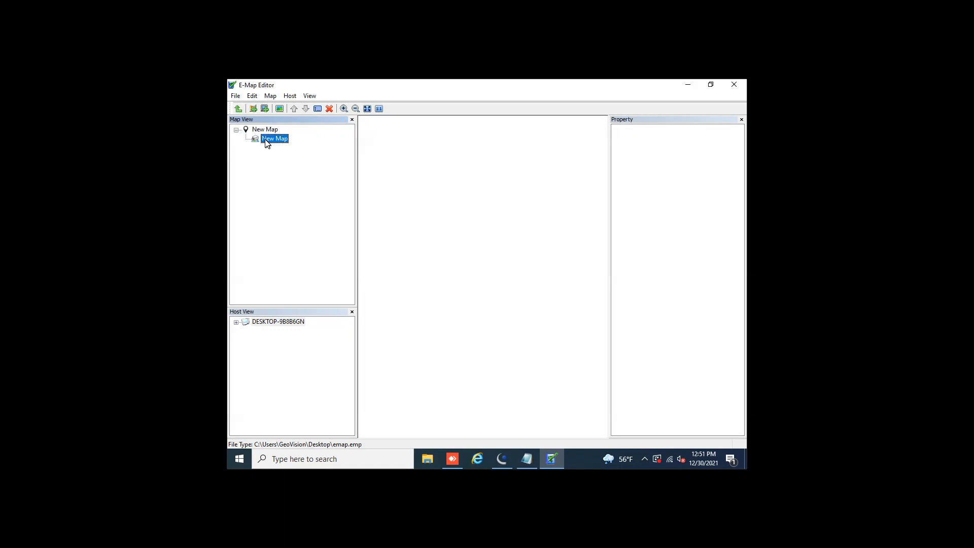
right_click(267, 143)
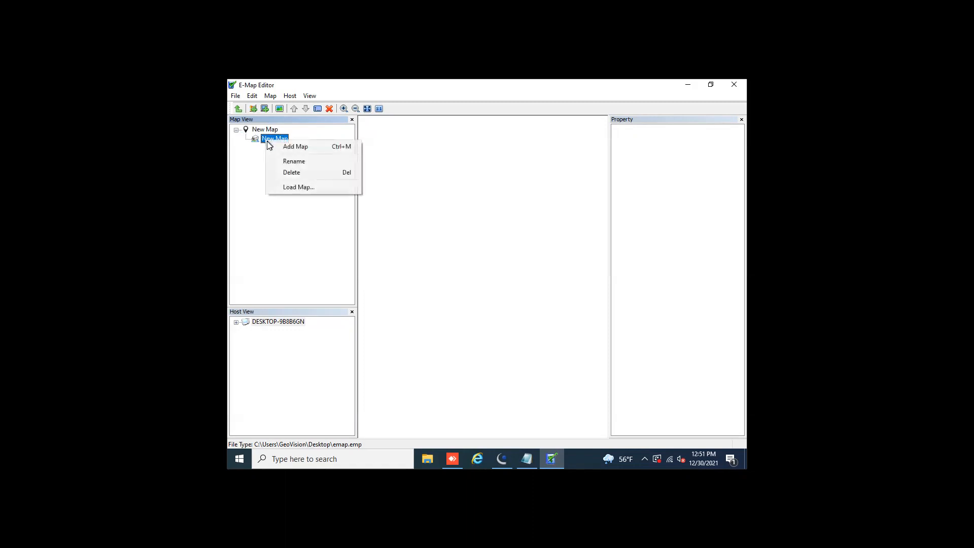
left_click(299, 188)
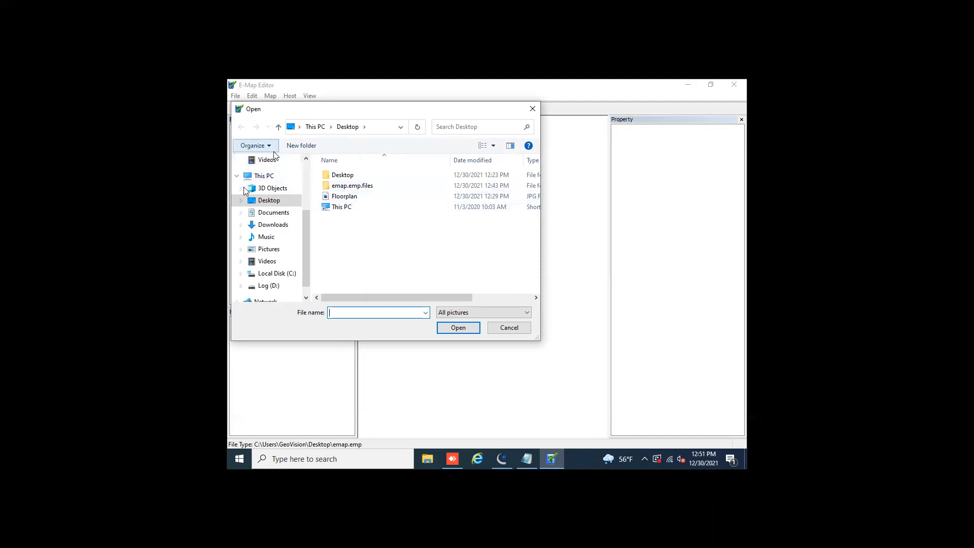
left_click(360, 198)
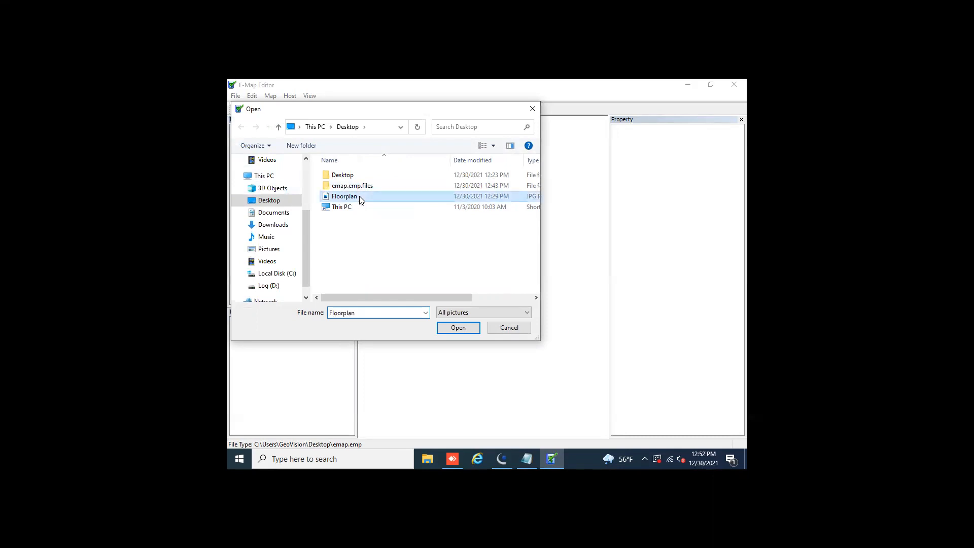
left_click(458, 328)
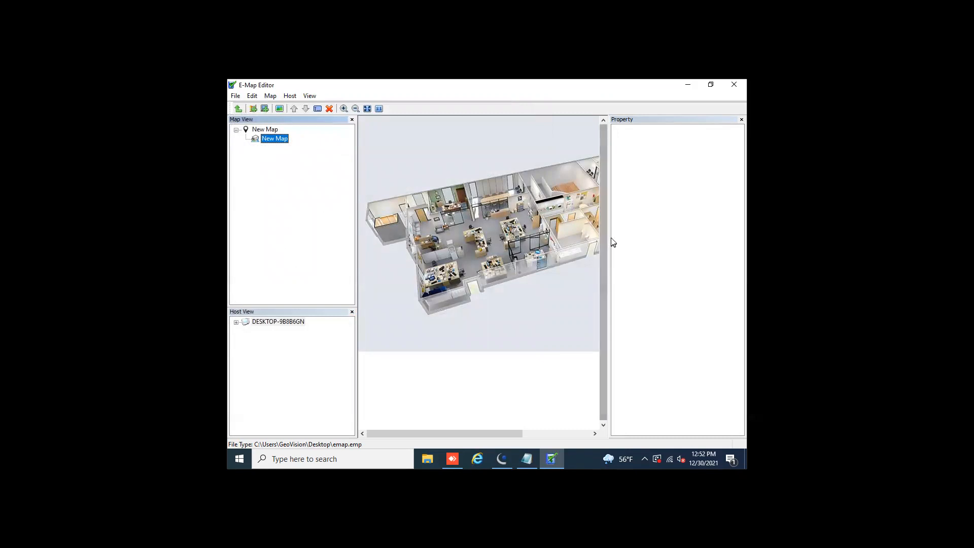
Widen the map area and enlarge the floor plan by one zoom level from its actual size.
left_click_drag(610, 240, 645, 242)
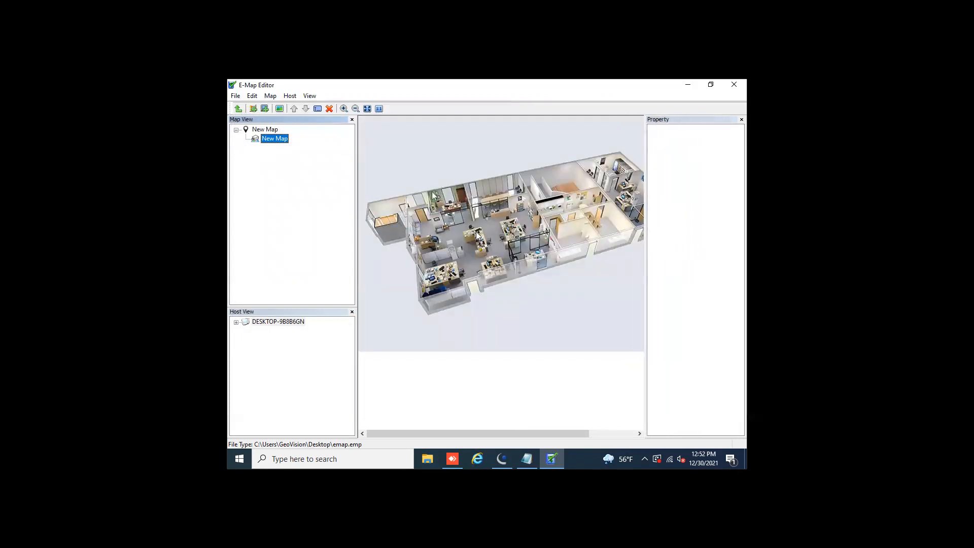
left_click(344, 109)
left_click(344, 109)
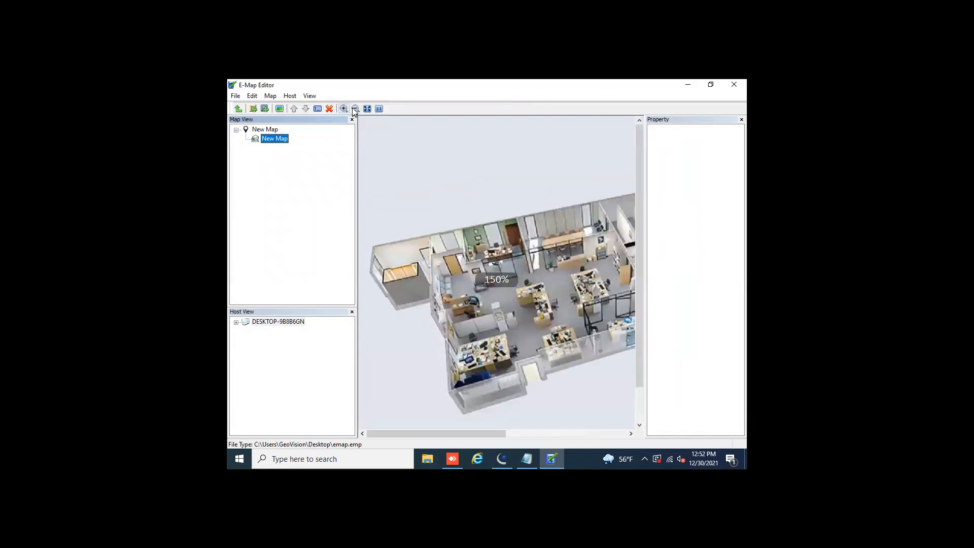
left_click(355, 108)
left_click(355, 110)
left_click(346, 109)
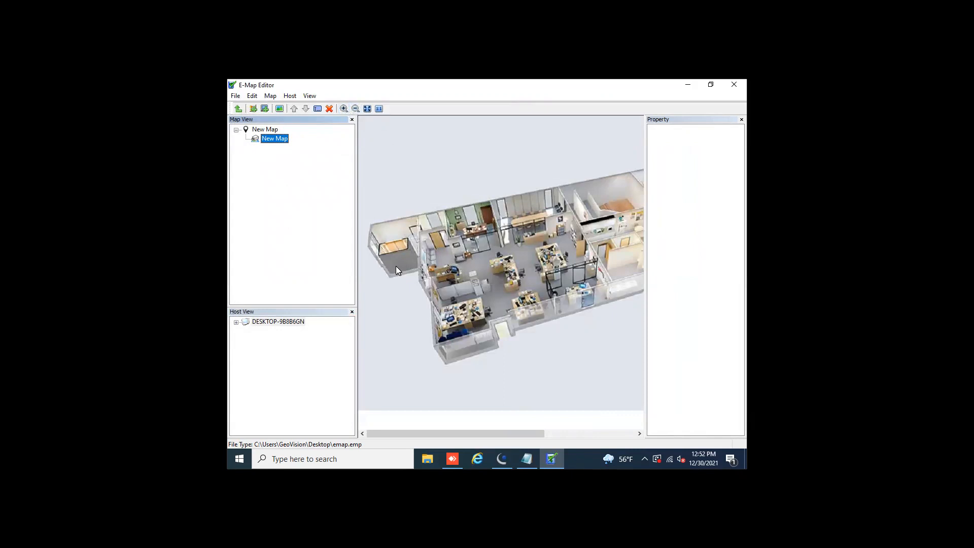
Place Camera 3 from the host's camera list in the room at the floor plan's lower-left corner.
left_click(237, 324)
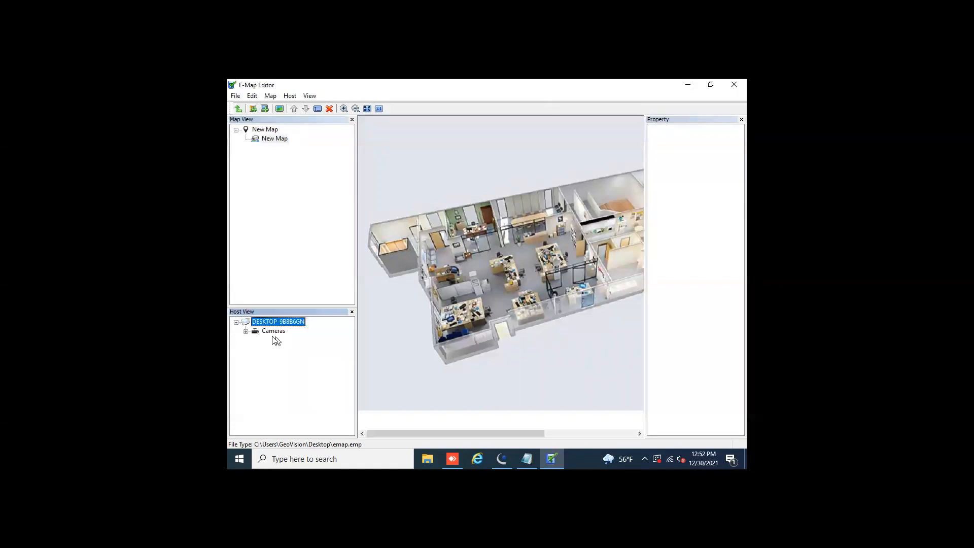
left_click(245, 332)
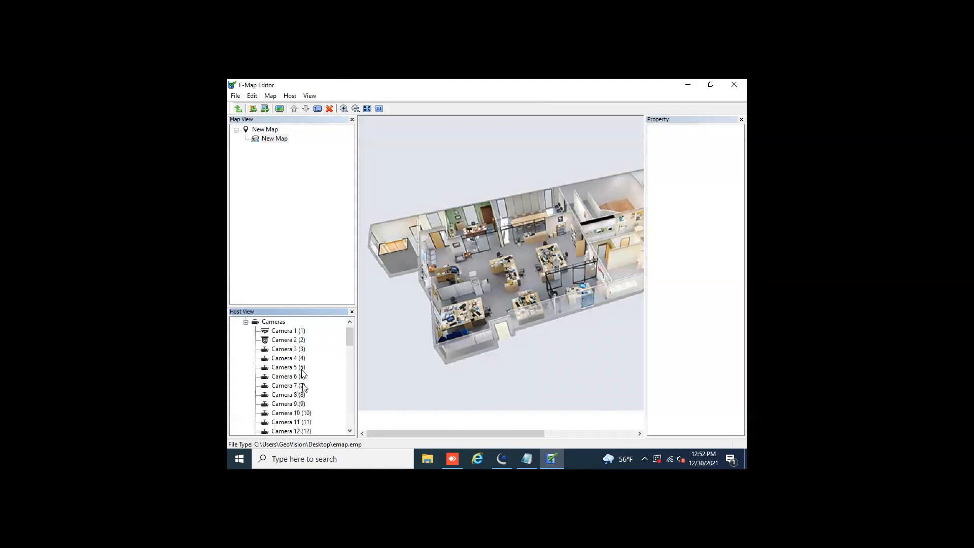
left_click_drag(280, 351, 451, 335)
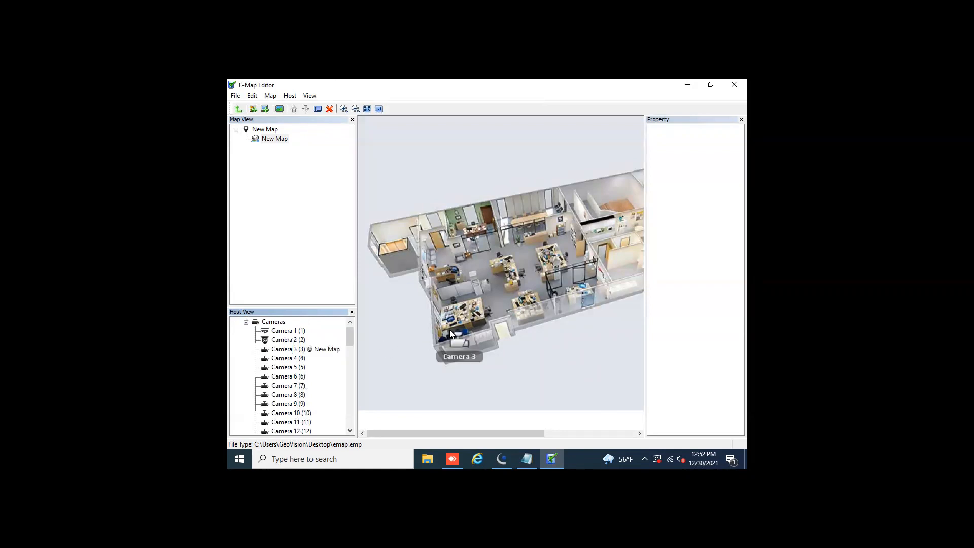
left_click(452, 341)
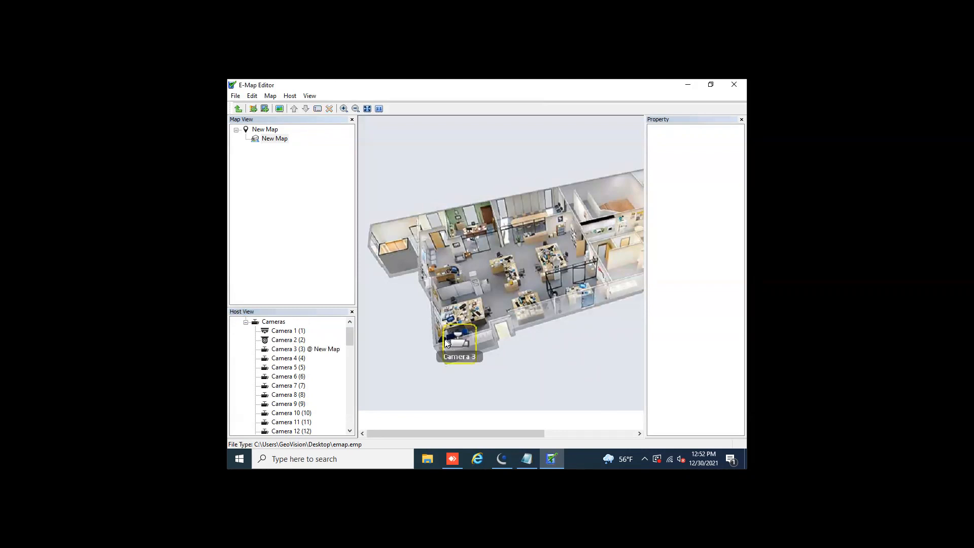
left_click_drag(452, 343, 446, 340)
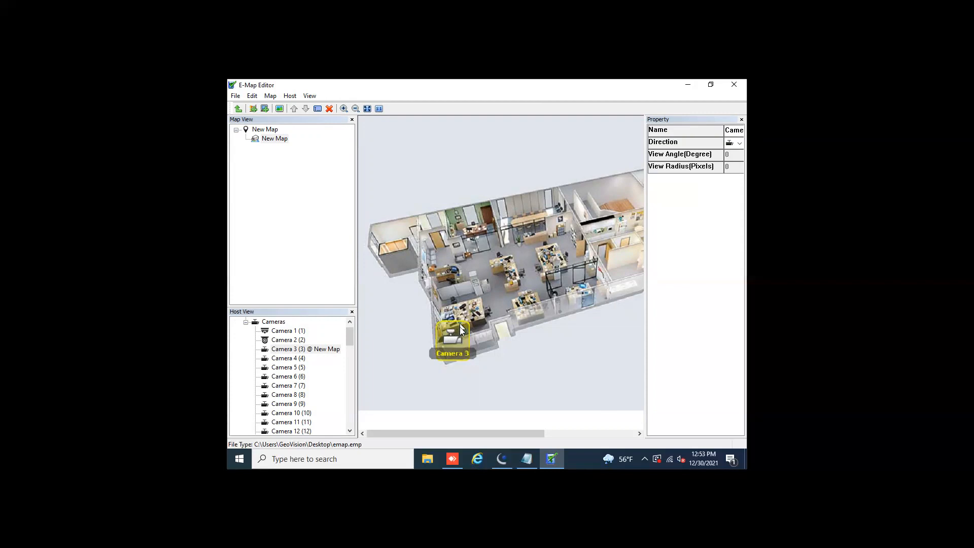
Change Camera 3's direction icon to the side-view dome camera and review the other available icons.
right_click(453, 341)
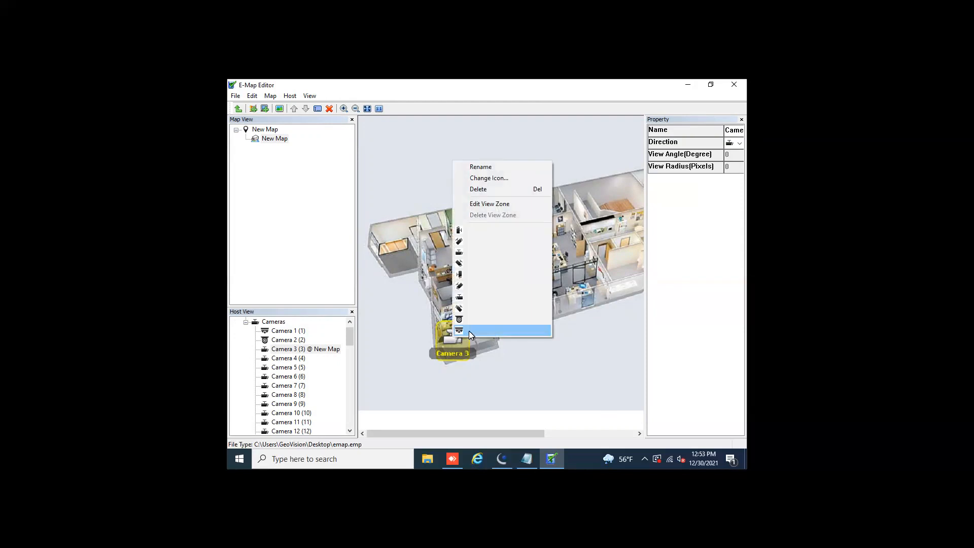
left_click(470, 331)
left_click(467, 341)
right_click(461, 335)
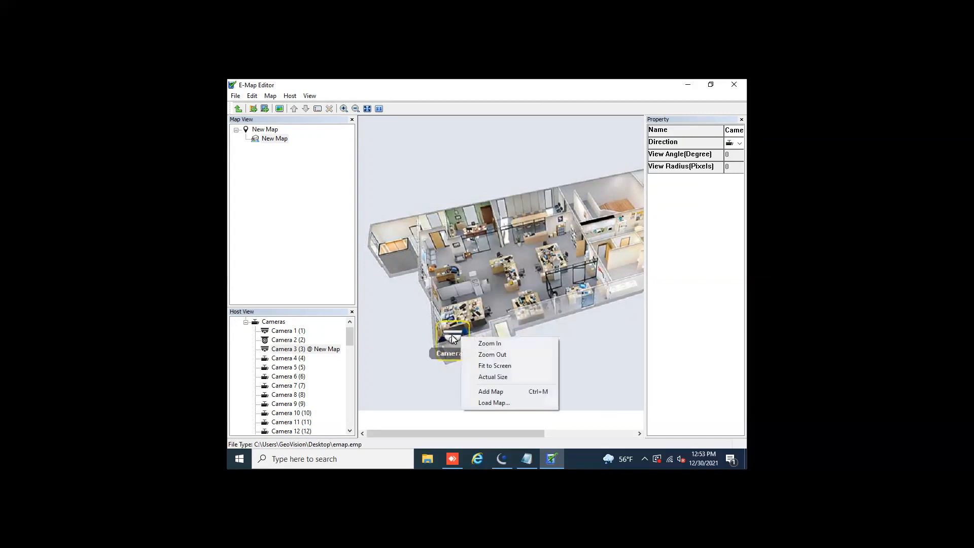
left_click(452, 335)
right_click(453, 334)
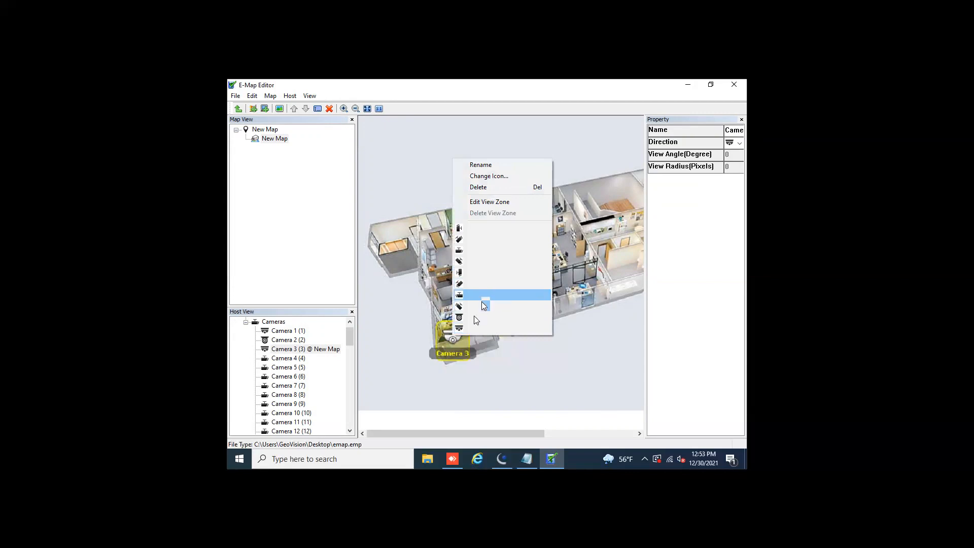
left_click(450, 335)
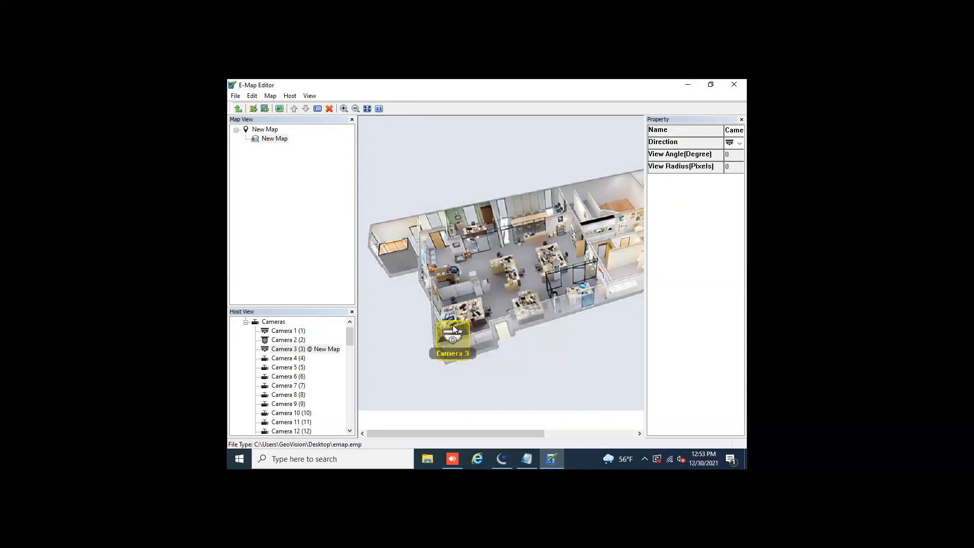
right_click(453, 333)
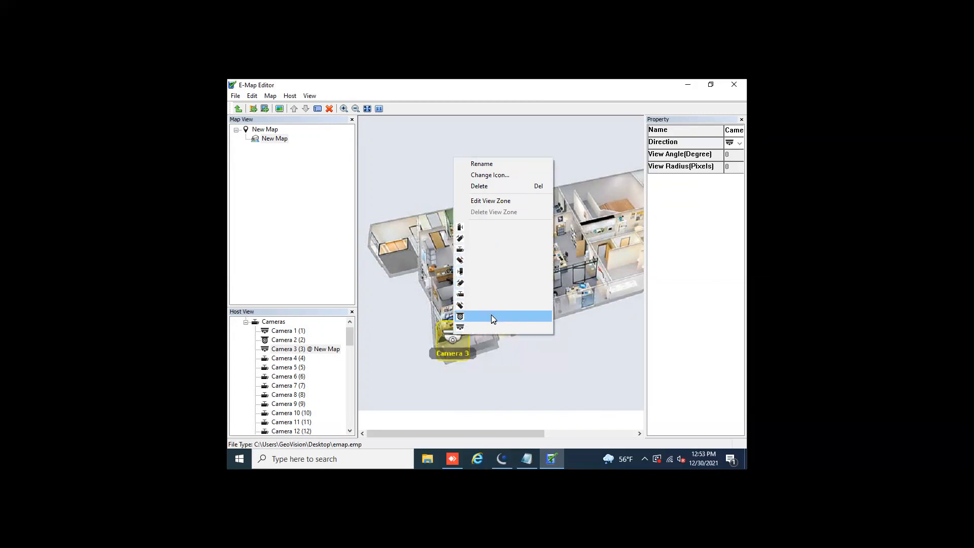
left_click(448, 342)
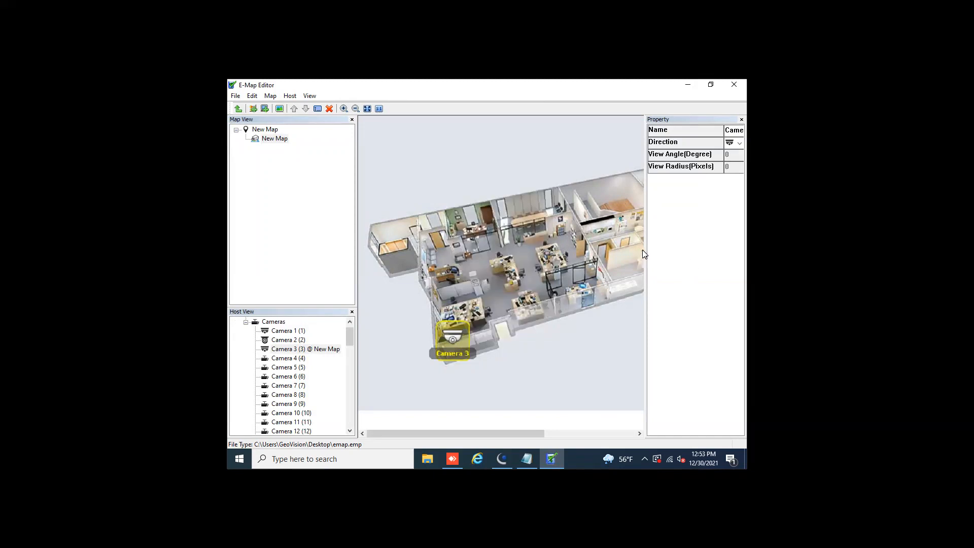
Widen the property area and rename Camera 3 to 3.
left_click_drag(645, 248, 594, 246)
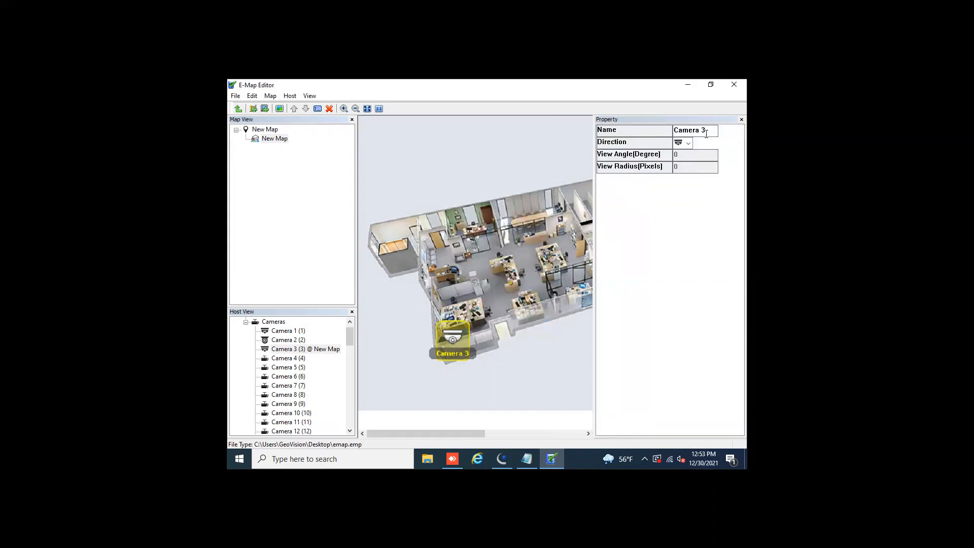
left_click_drag(707, 134, 664, 135)
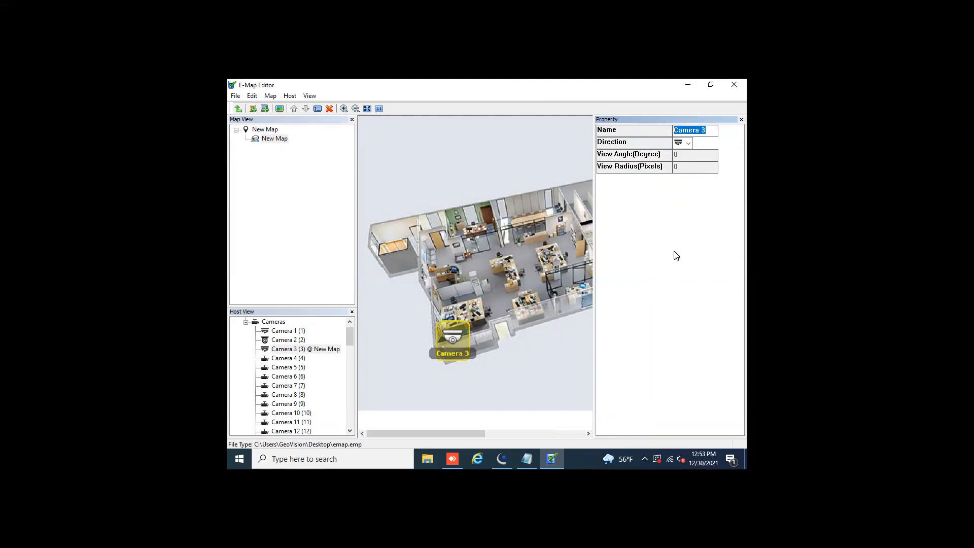
type("3")
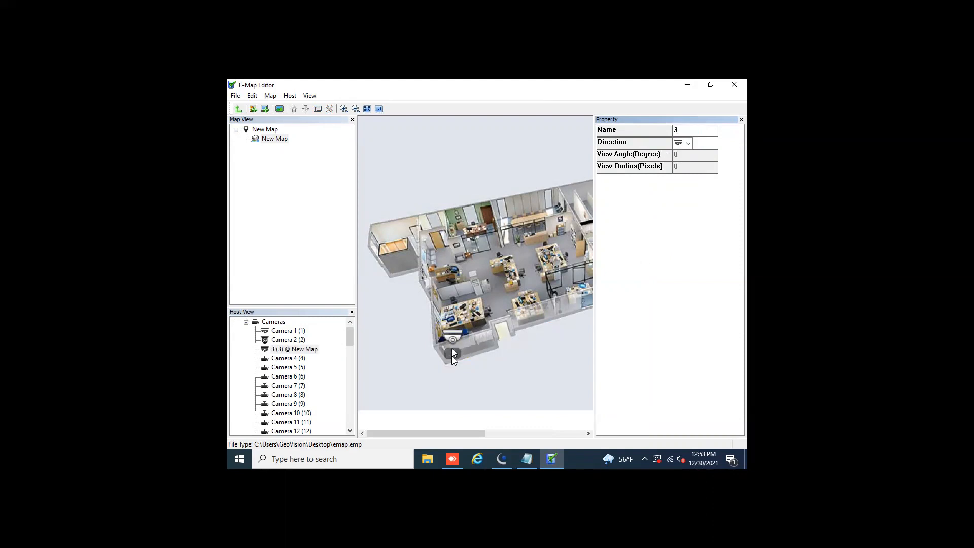
left_click(467, 363)
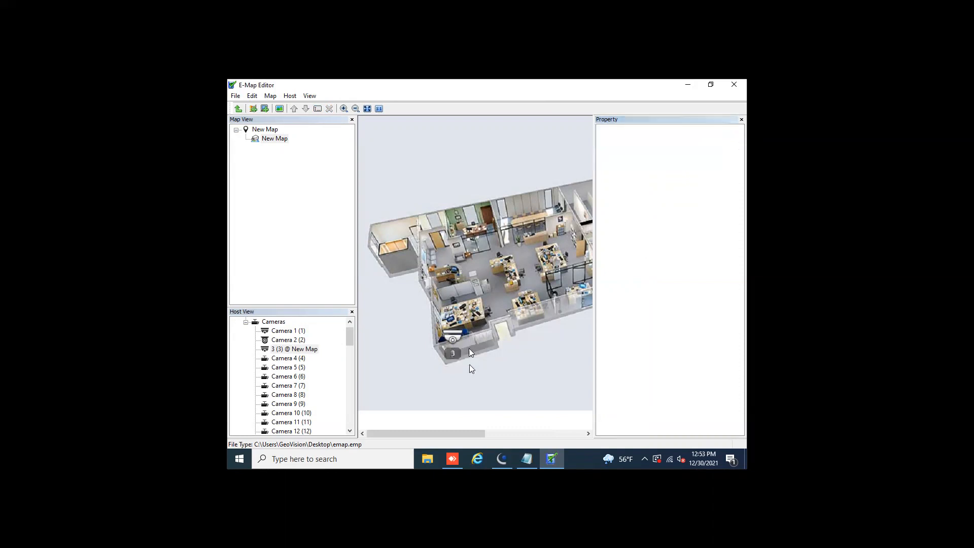
Draw a view zone for camera 3 reaching toward the floor plan's upper wall, with a radius of about 163 pixels.
left_click(453, 337)
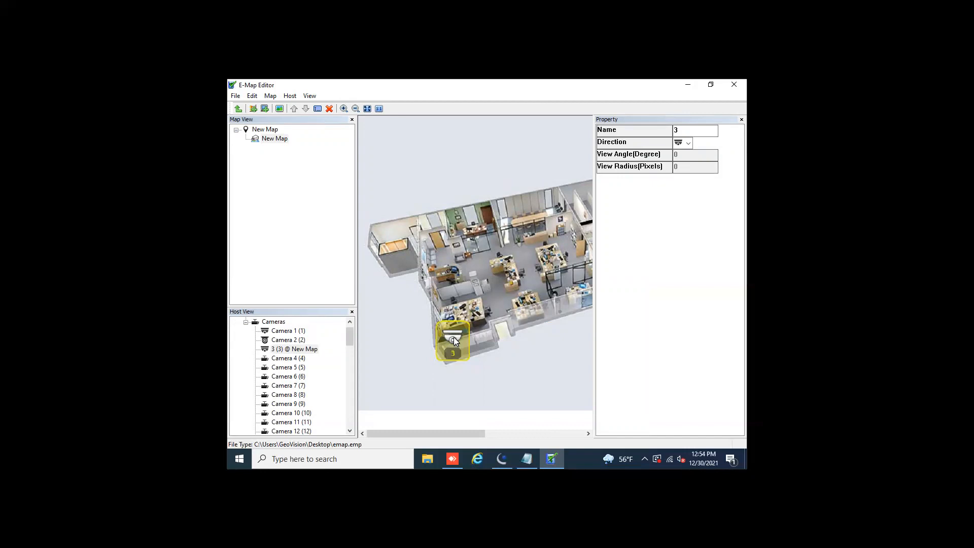
right_click(454, 337)
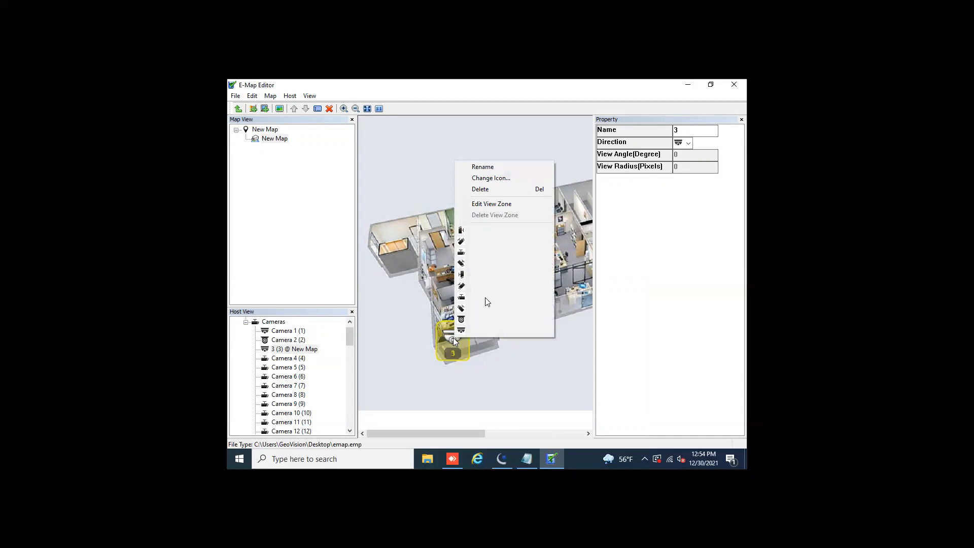
left_click(516, 205)
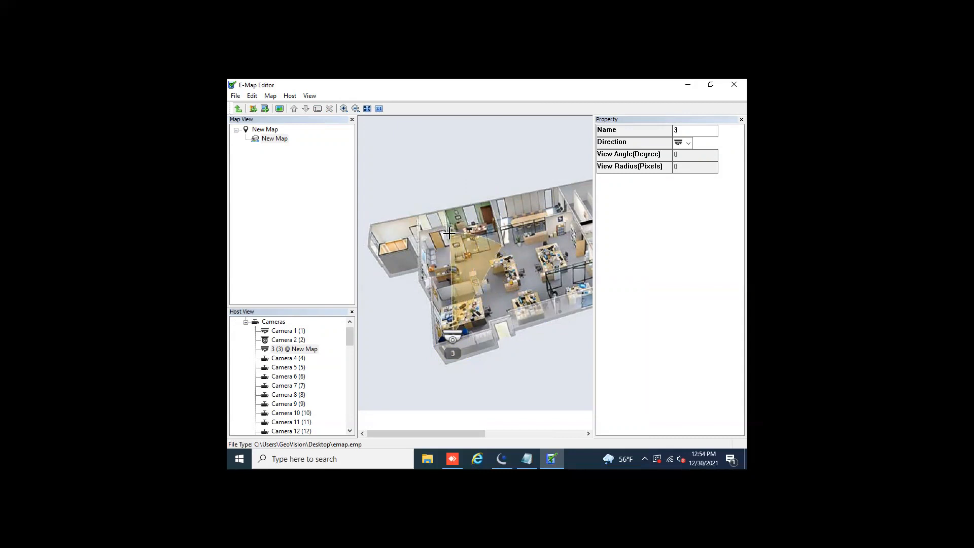
right_click(449, 234)
Set camera 3's view angle to 95 degrees.
left_click(457, 337)
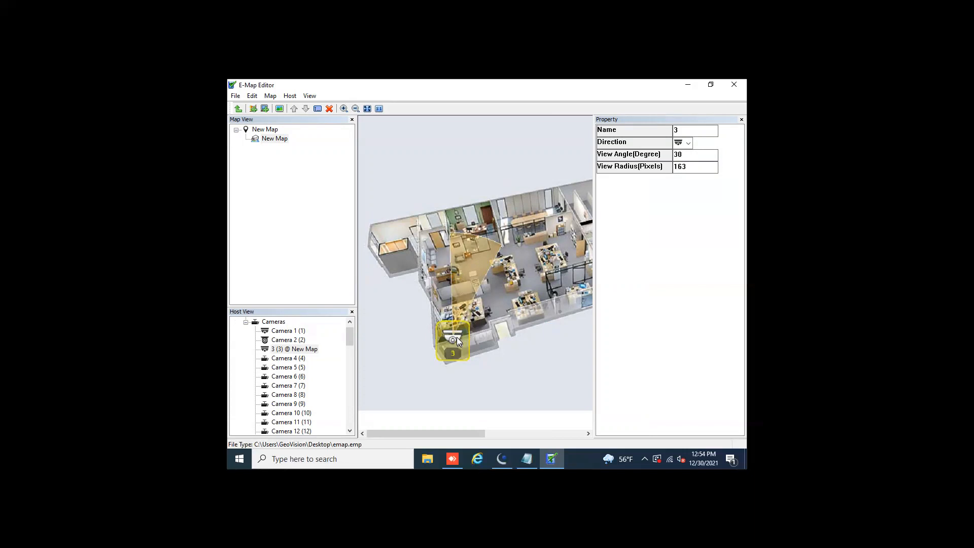
double_click(686, 154)
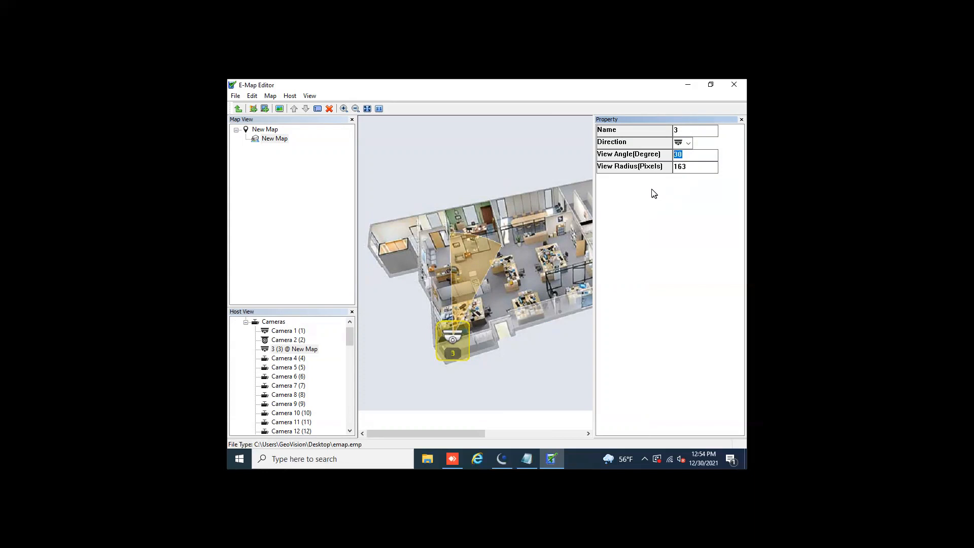
type("95")
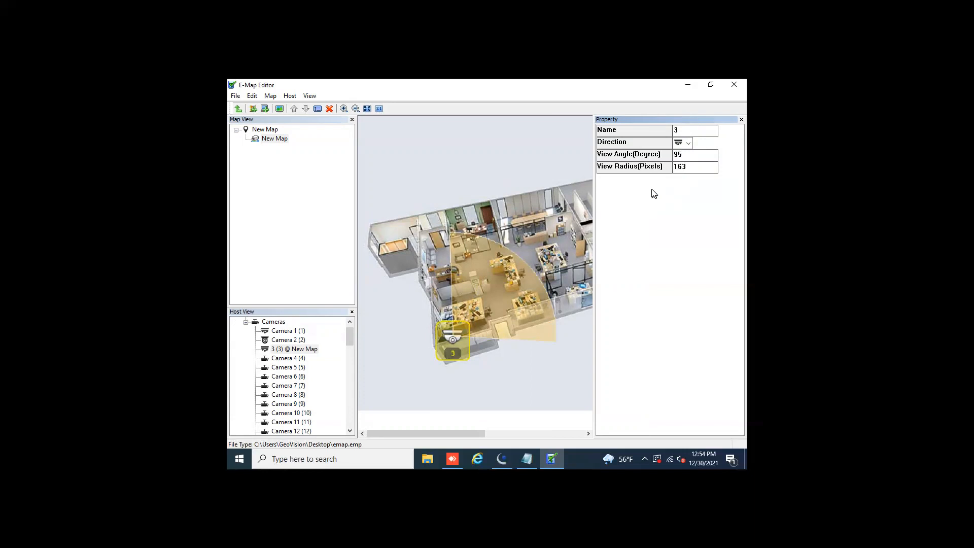
left_click(561, 223)
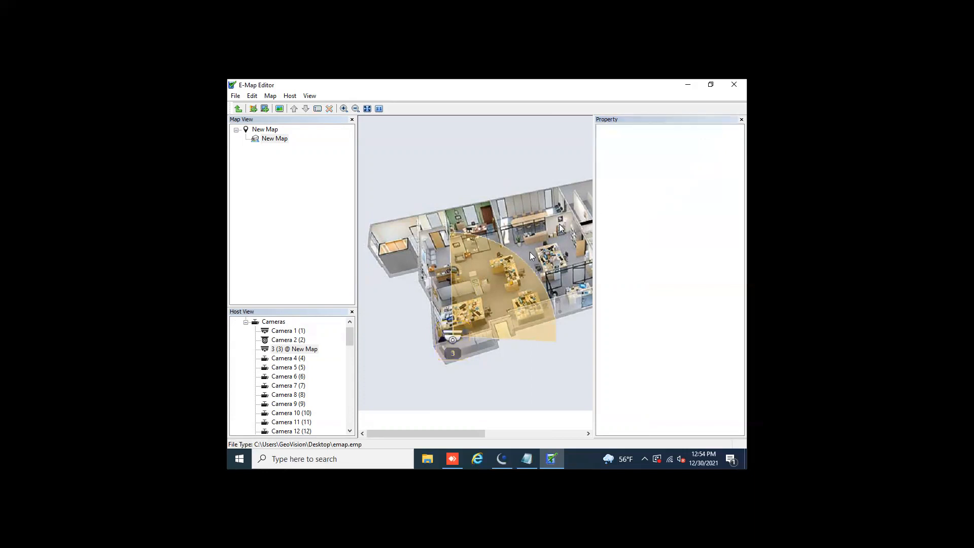
Re-aim camera 3's view zone slightly counterclockwise so it covers the office area up to the side wall, and finish the edit.
left_click(450, 336)
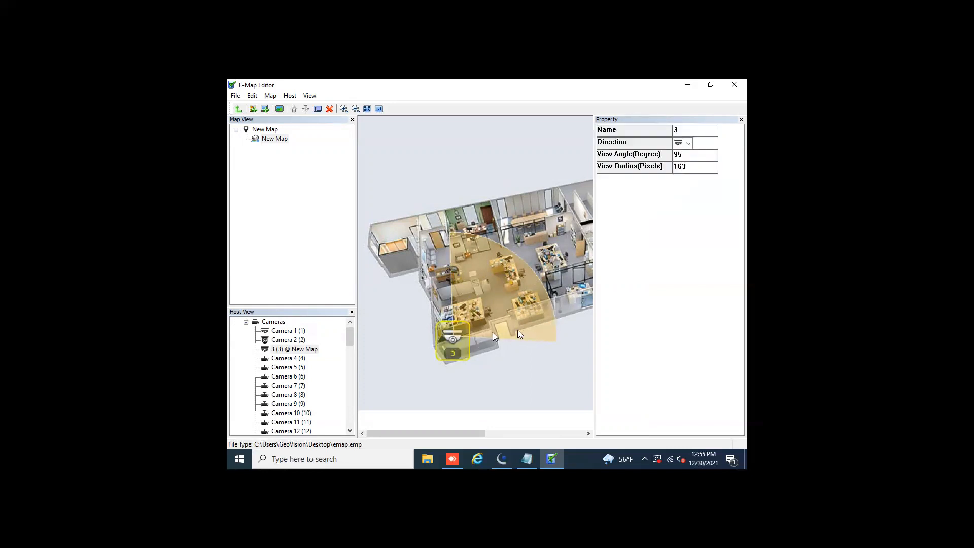
right_click(456, 334)
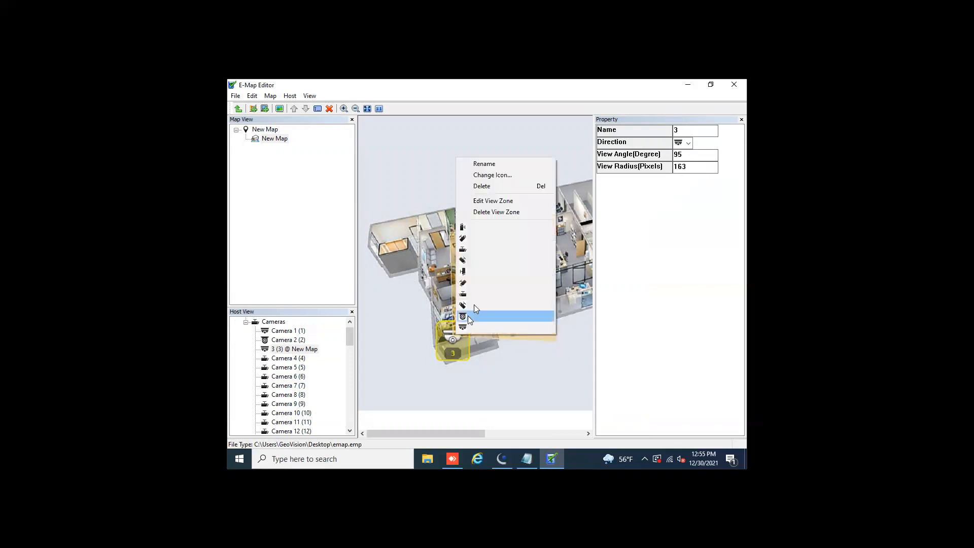
left_click(503, 203)
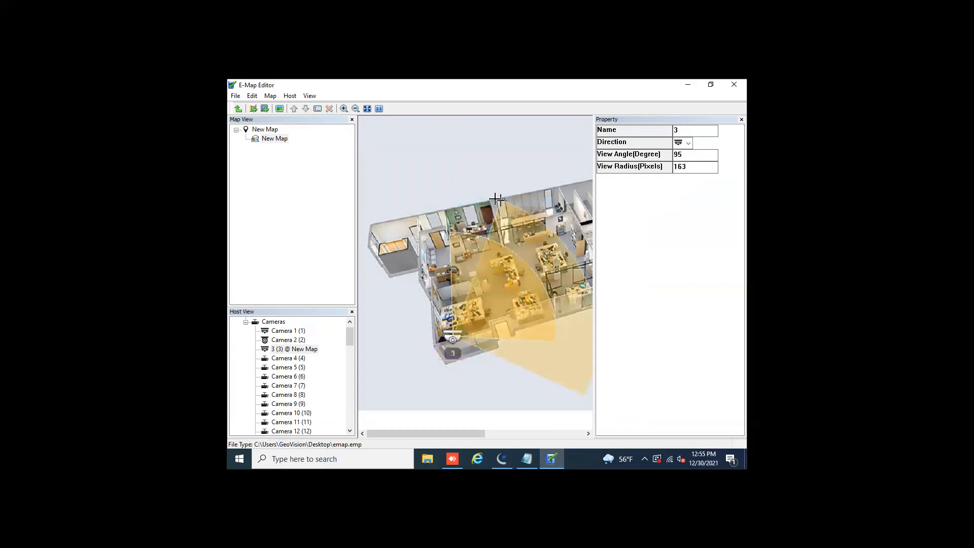
right_click(426, 239)
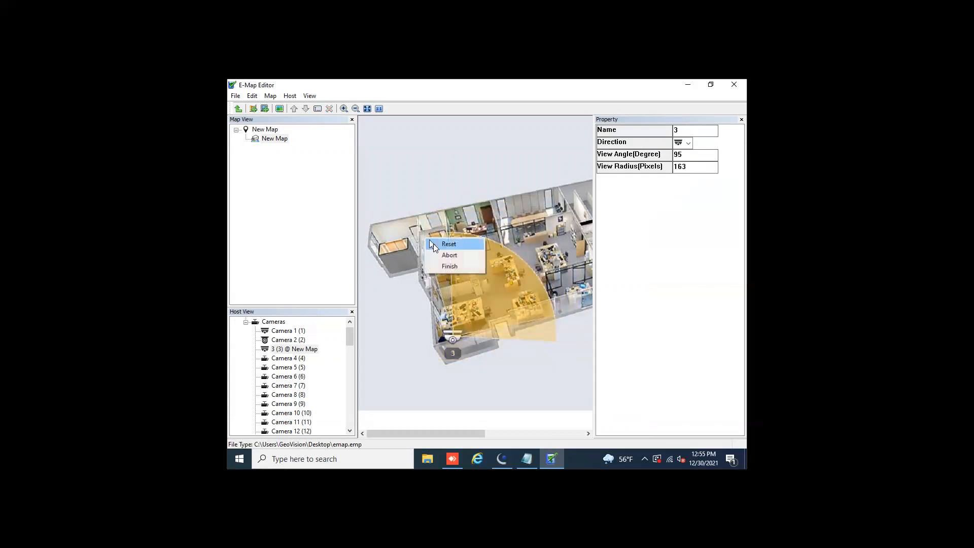
left_click(448, 268)
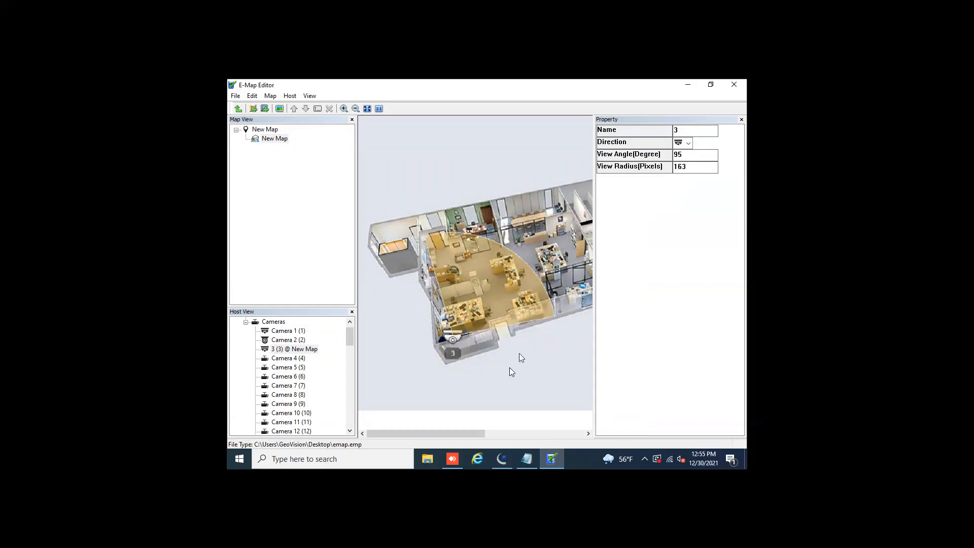
Place Camera 4 from the host's camera list in the middle of the floor plan and change its icon to the side-view dome camera.
left_click_drag(475, 434, 546, 434)
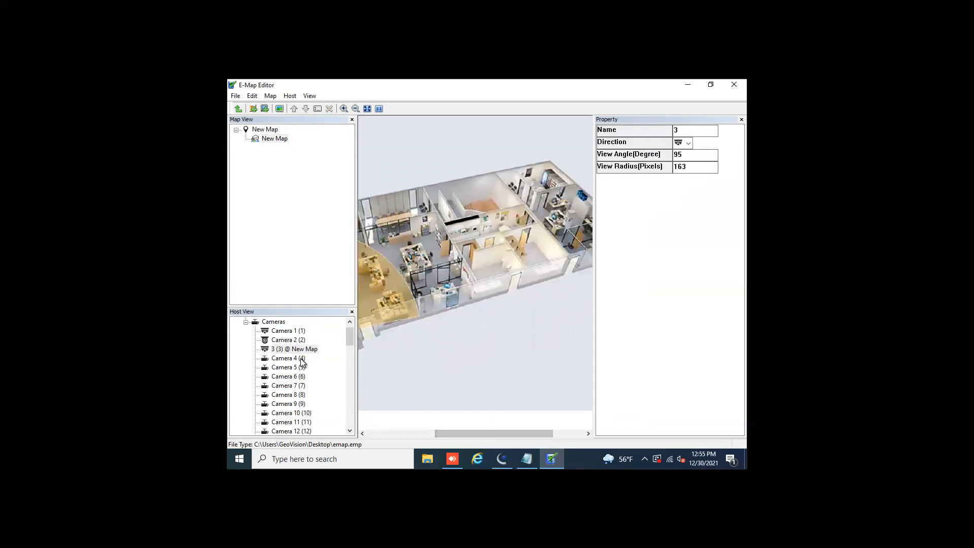
left_click_drag(302, 359, 473, 225)
left_click(490, 232)
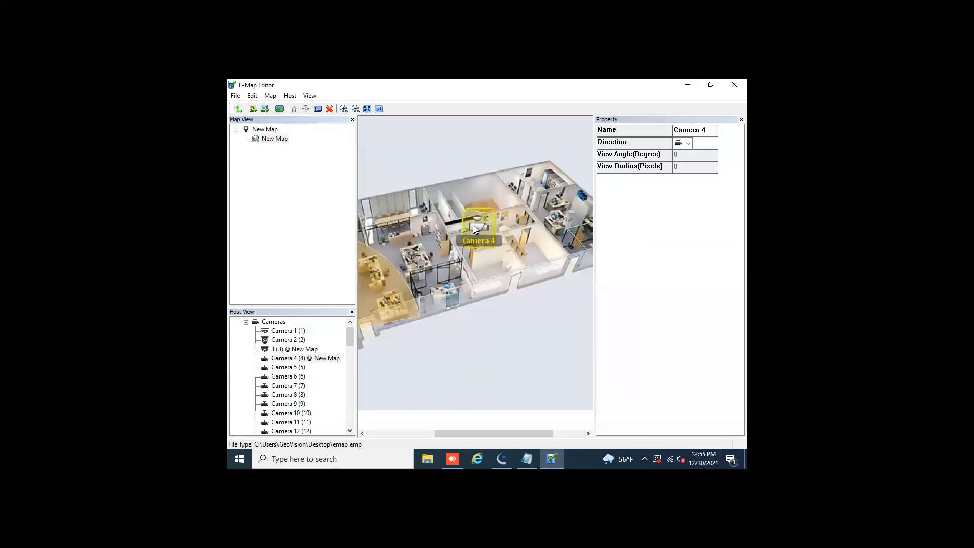
right_click(479, 225)
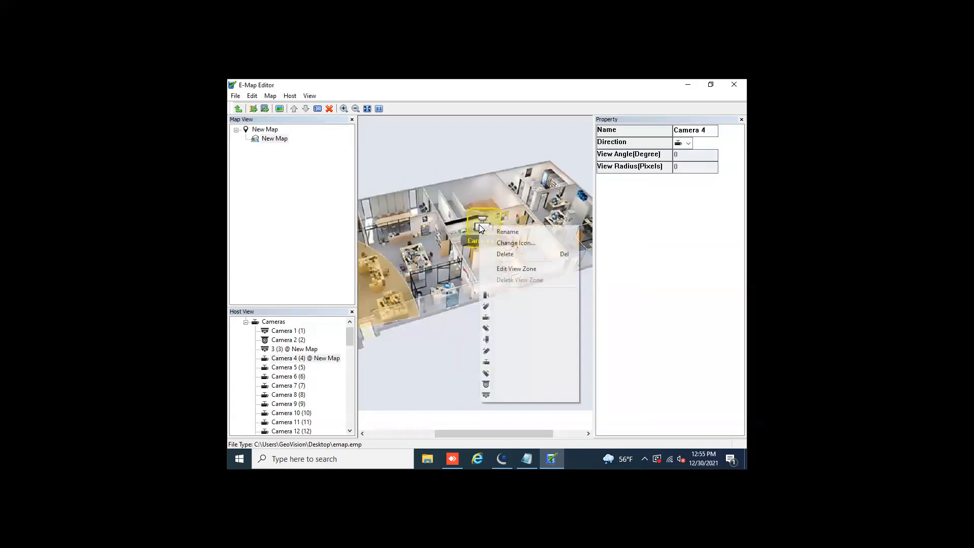
left_click(497, 394)
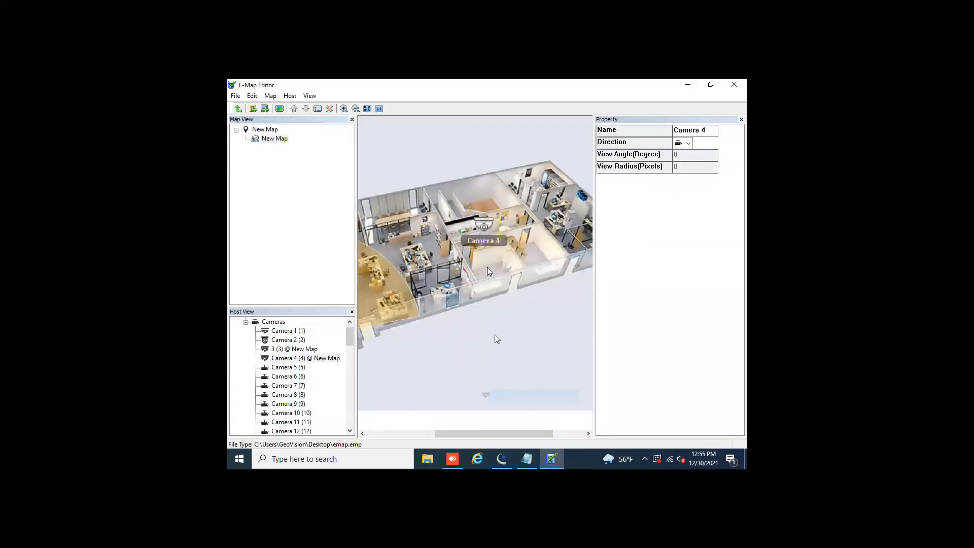
Draw a view zone for Camera 4 reaching across the neighbouring room, with a radius of about 60 pixels.
right_click(486, 226)
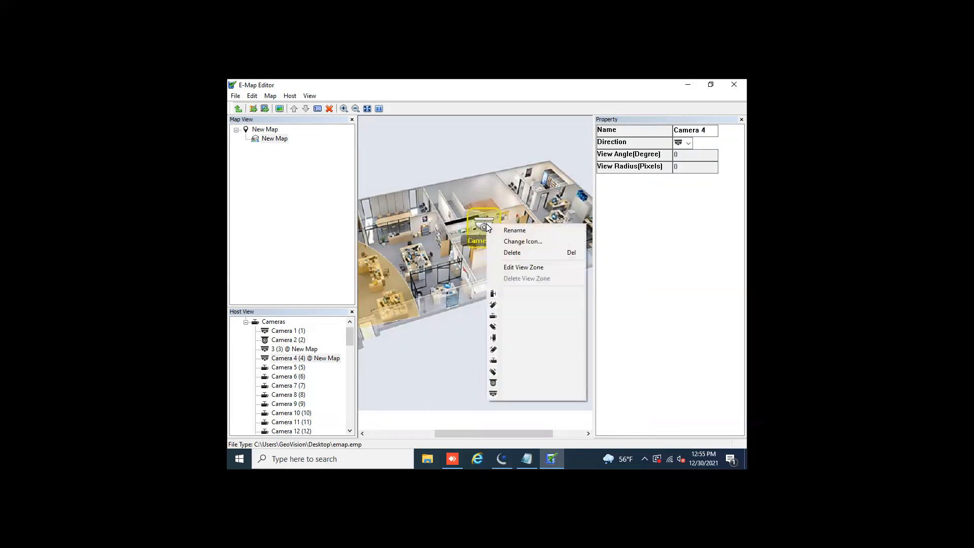
left_click(527, 268)
right_click(523, 222)
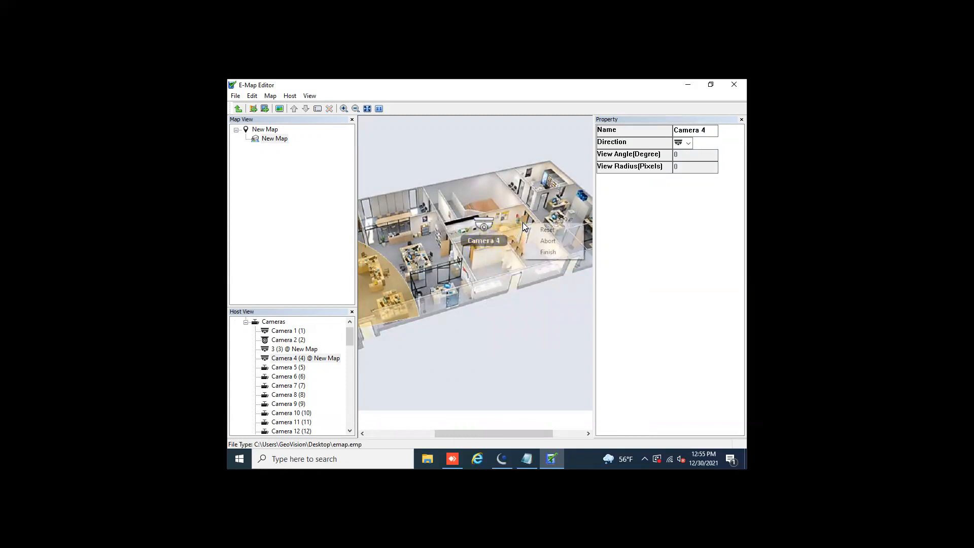
left_click(542, 252)
Set Camera 4's view angle to 360 degrees.
left_click(484, 228)
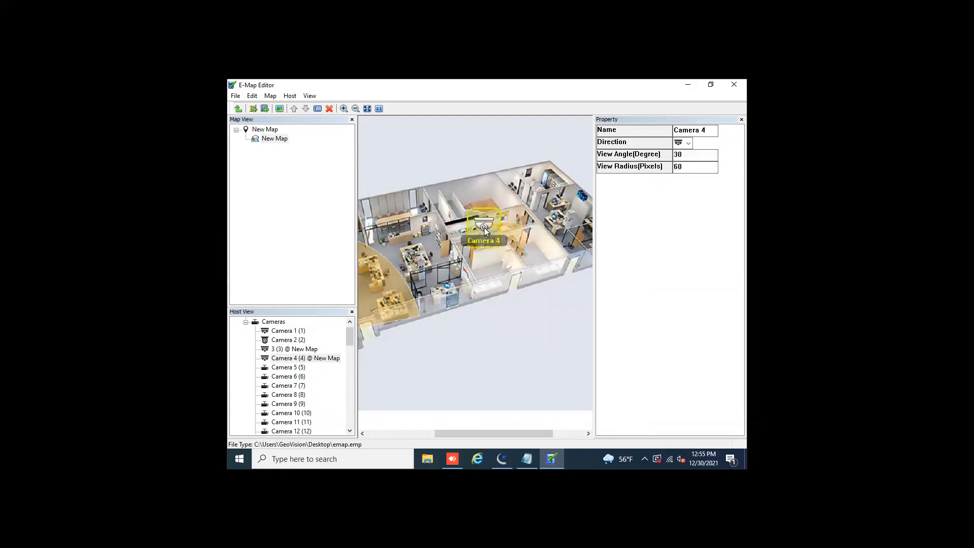
left_click(668, 157)
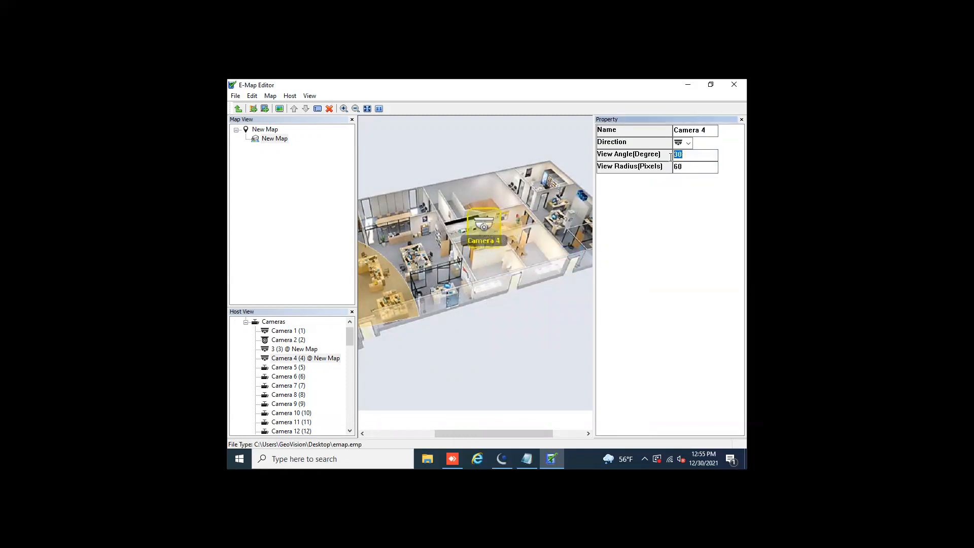
type("360")
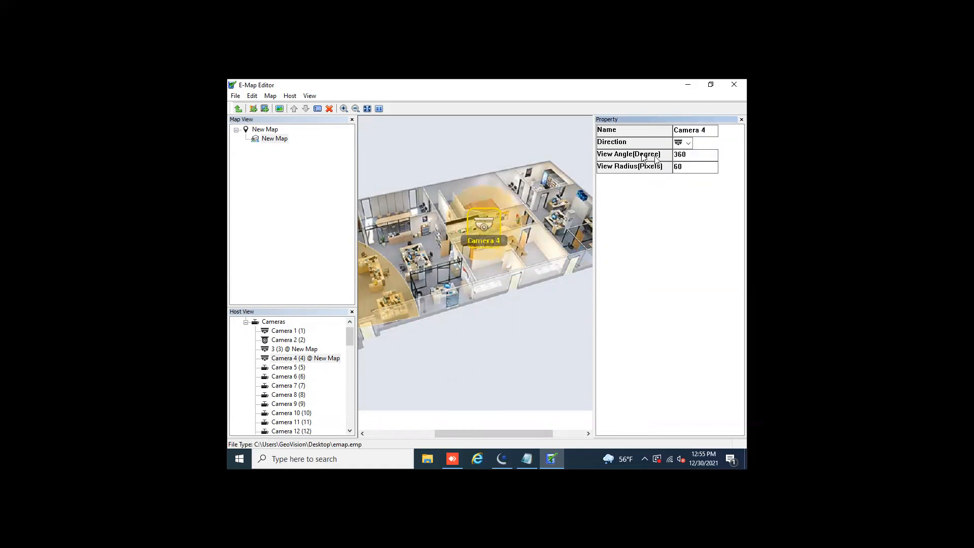
left_click(512, 235)
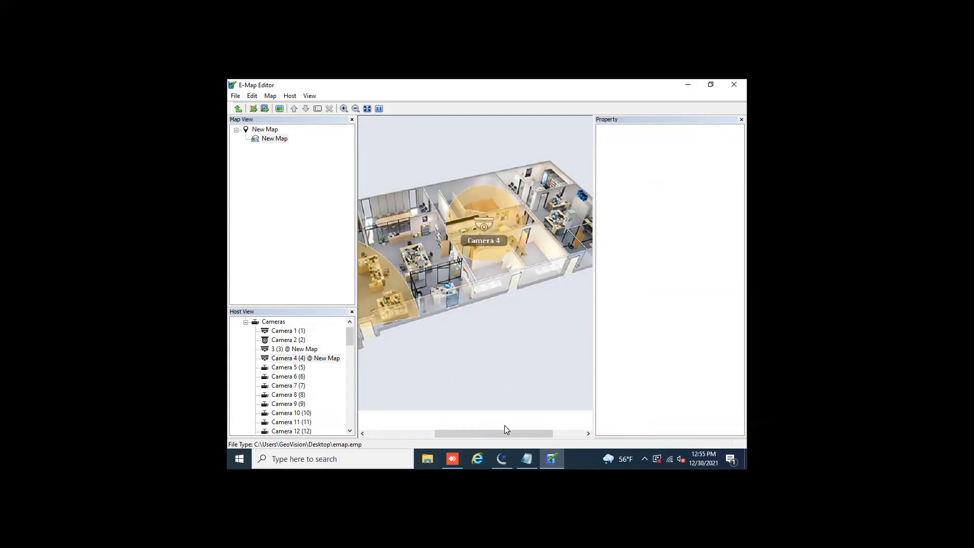
left_click_drag(500, 433, 462, 436)
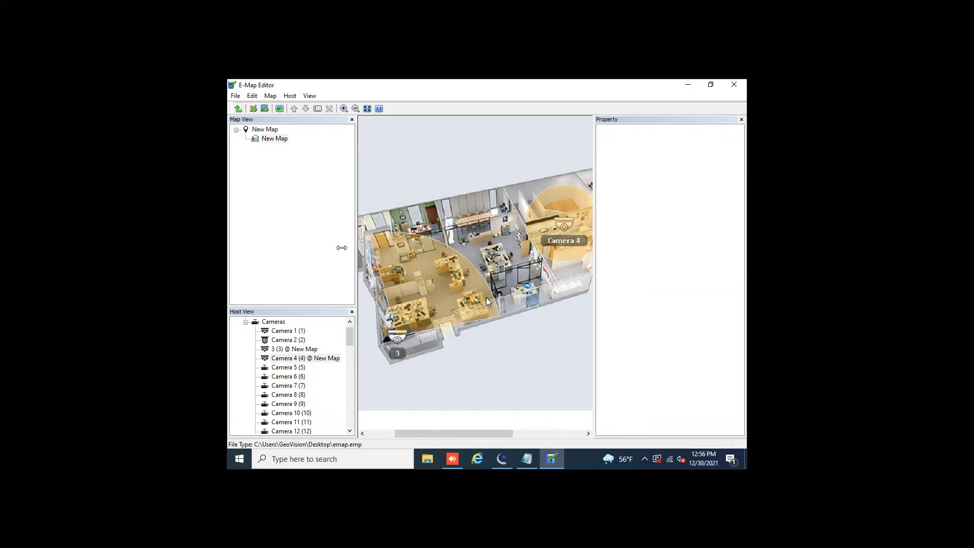
Save the E-Map to the Desktop as an eMap file named emap.
left_click(236, 96)
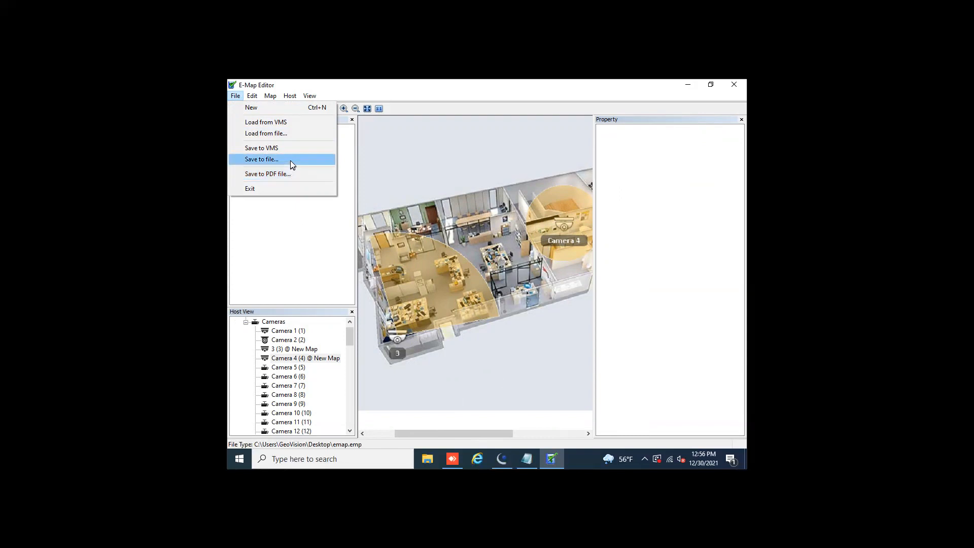
left_click(291, 162)
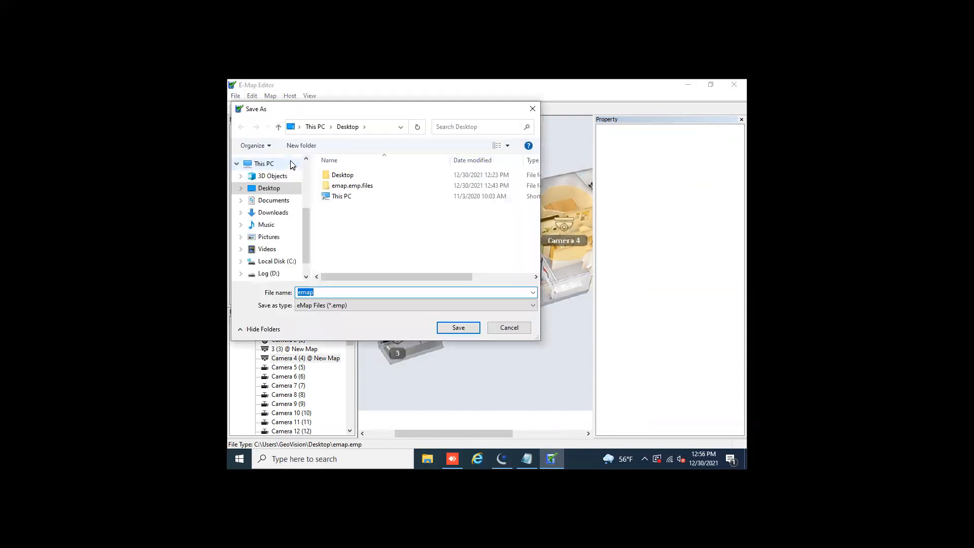
scroll(307, 172, "up", 3)
left_click(274, 181)
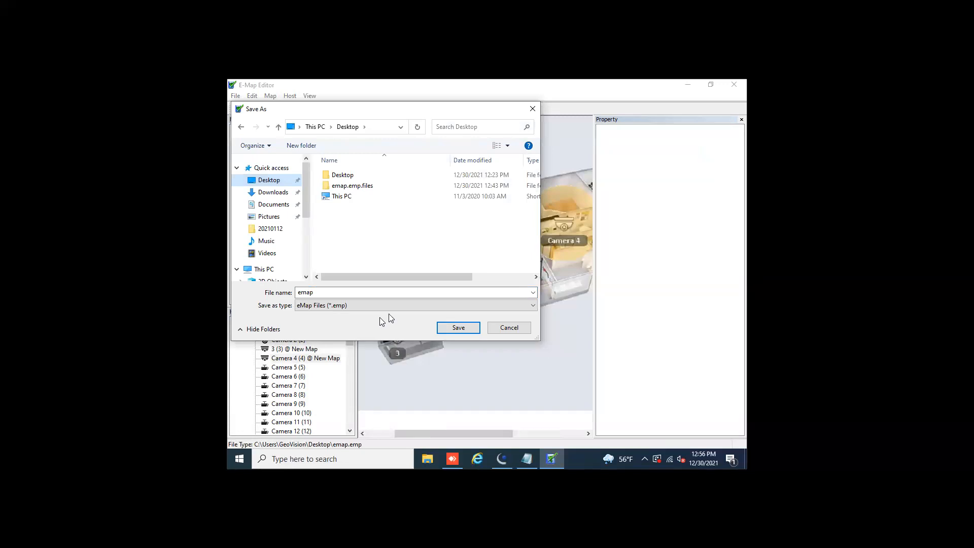
left_click(458, 328)
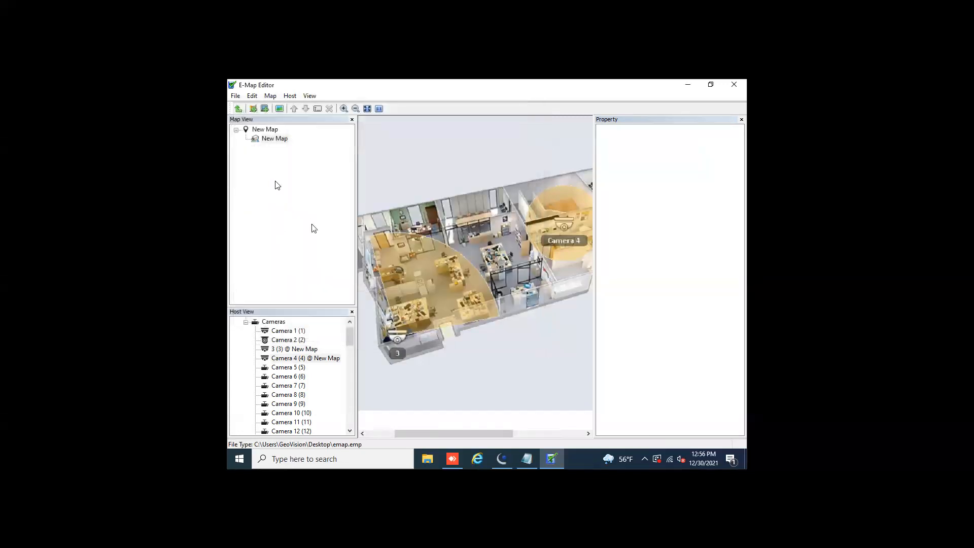
Export the E-Map to the Desktop as a PDF file named Test eMap.
left_click(237, 96)
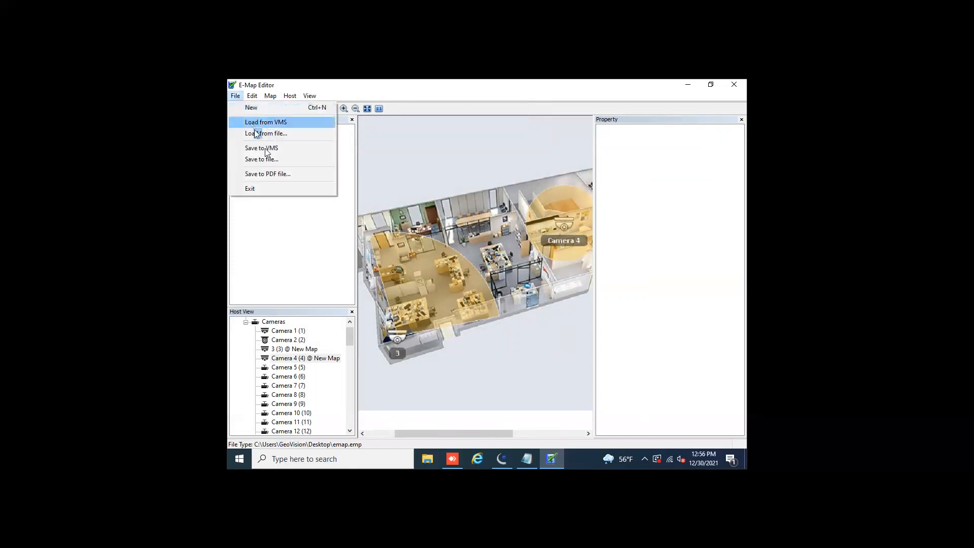
left_click(290, 176)
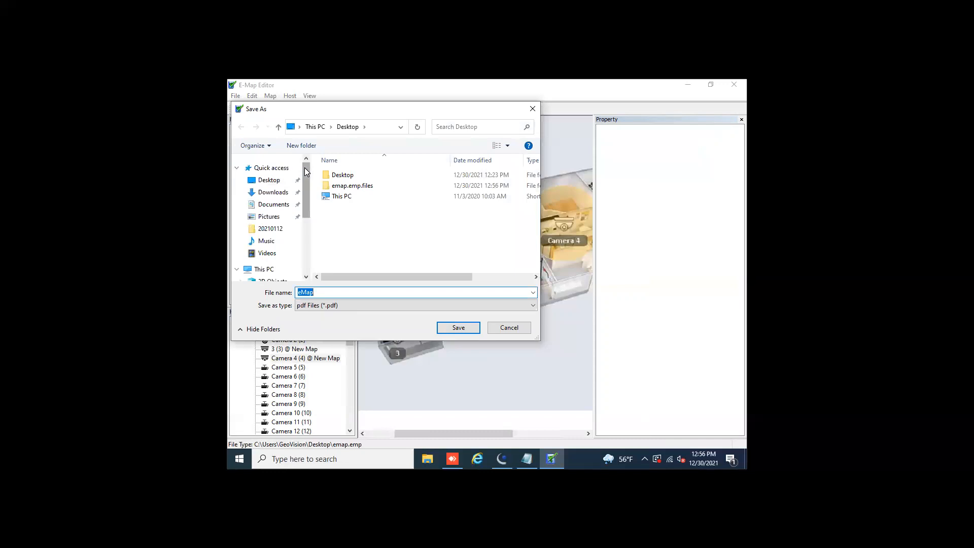
left_click(276, 181)
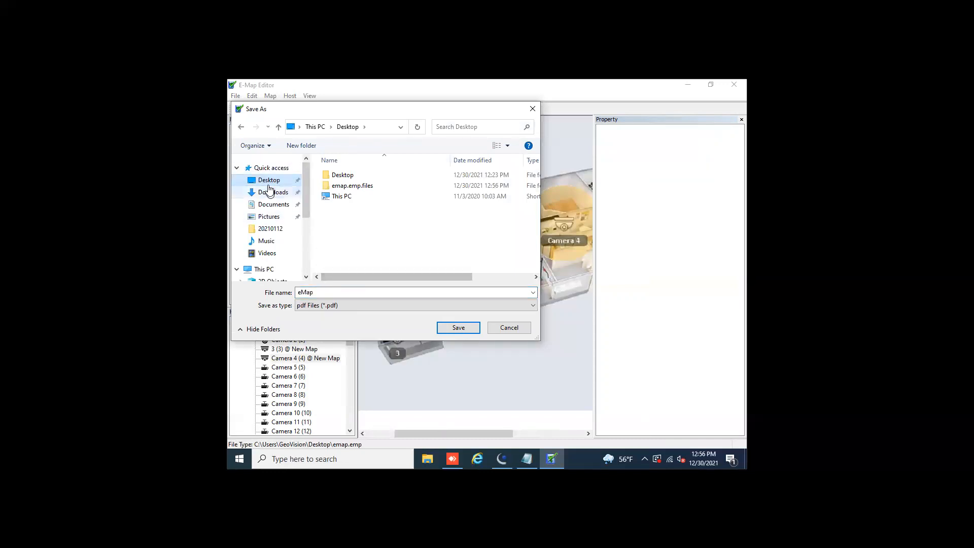
left_click(330, 292)
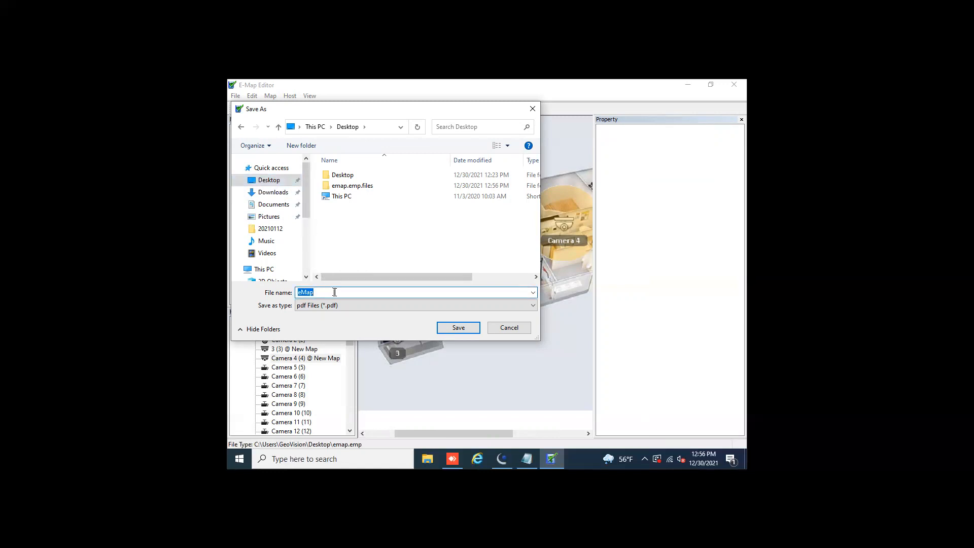
type("Test eMap")
left_click(454, 327)
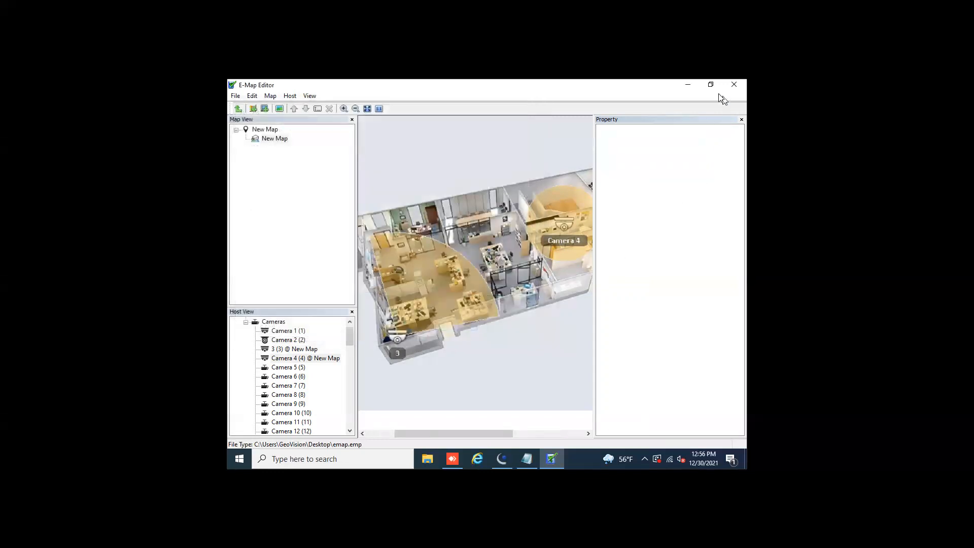
Minimise the map editor, open the Test eMap PDF from the desktop and examine its floor plan page.
left_click(691, 85)
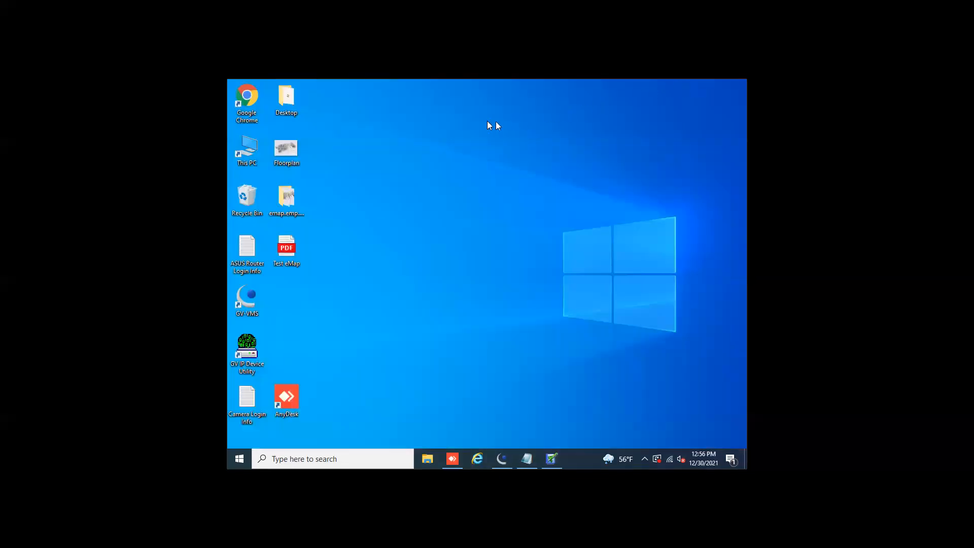
double_click(287, 248)
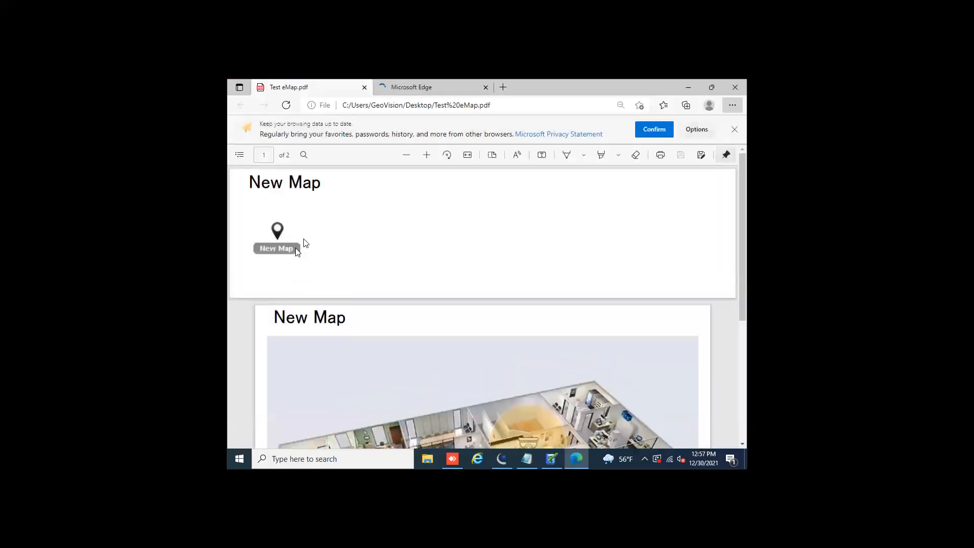
scroll(395, 243, "down", 4)
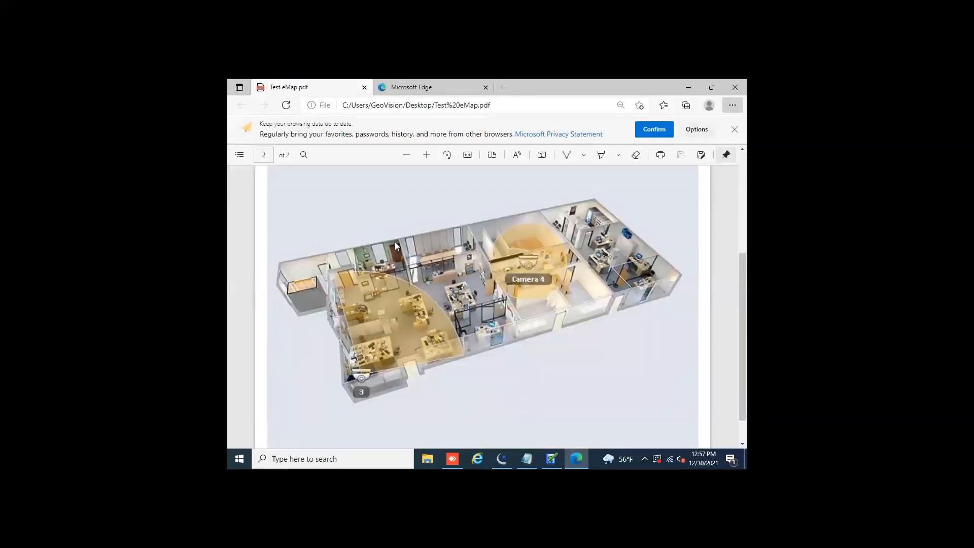